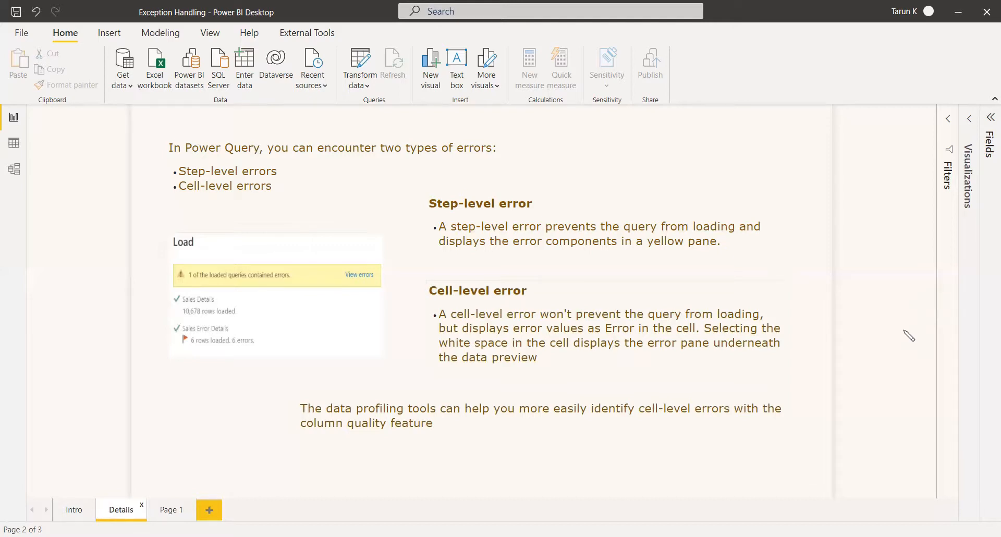
# Connect to the recent source Lupin Meds.xlsx and open its Sales Details table in Power Query Editor.
pyautogui.click(326, 92)
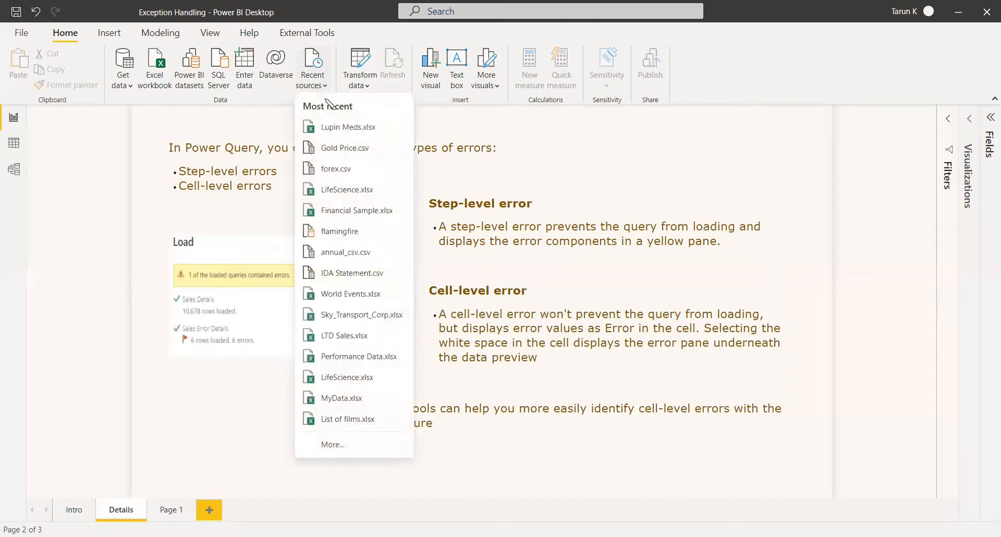
pyautogui.click(334, 127)
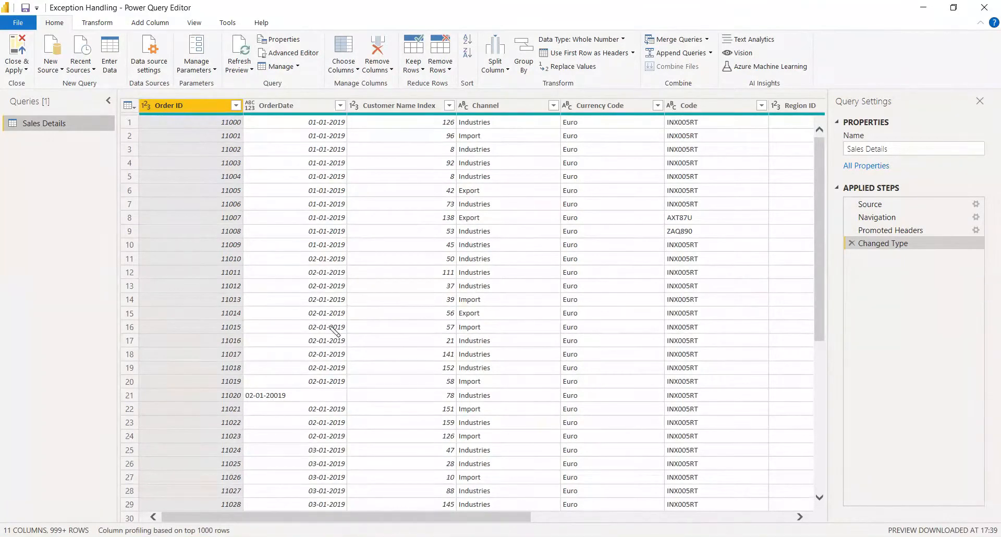
# Change the data type of the OrderDate column to Date.
pyautogui.rightClick(296, 107)
pyautogui.moveTo(326, 206)
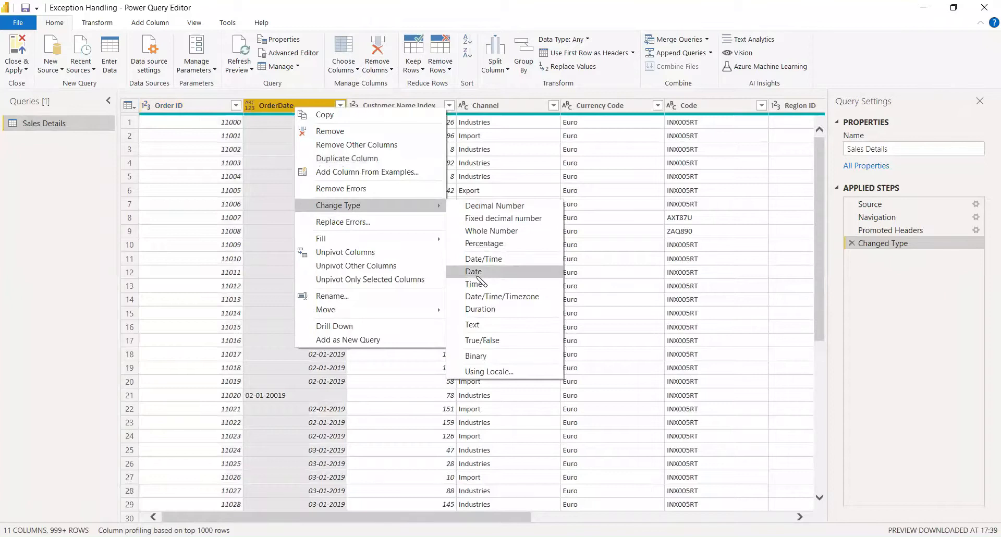
pyautogui.click(475, 272)
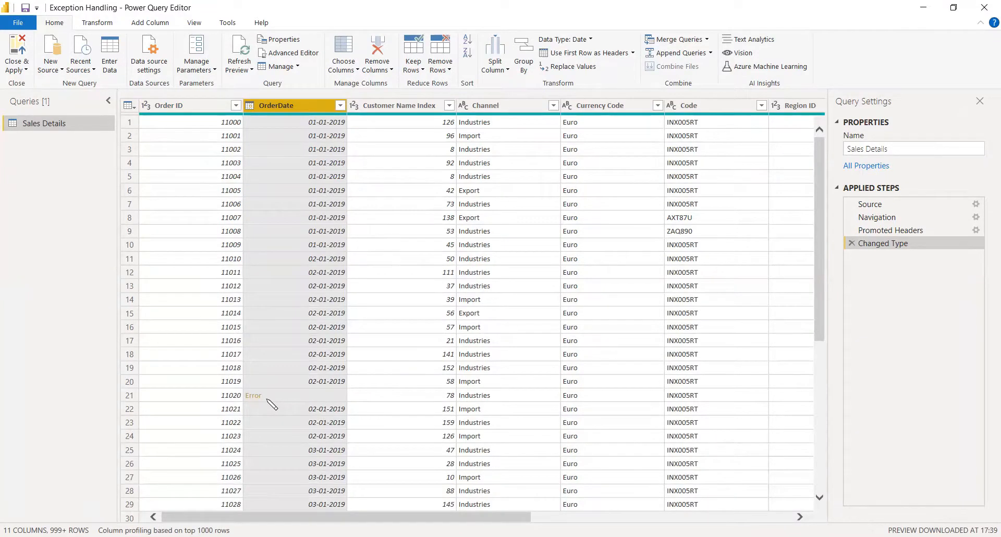
# Check the OrderDate column for conversion errors and inspect the error details of the cell in row 21.
pyautogui.scroll(-5, 271, 404)
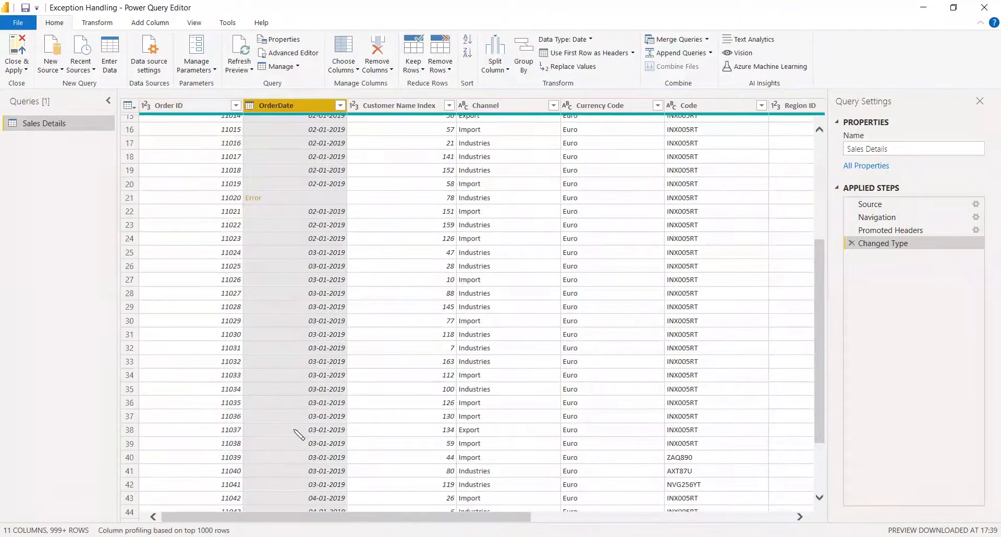
pyautogui.scroll(-2, 299, 434)
pyautogui.scroll(7, 298, 436)
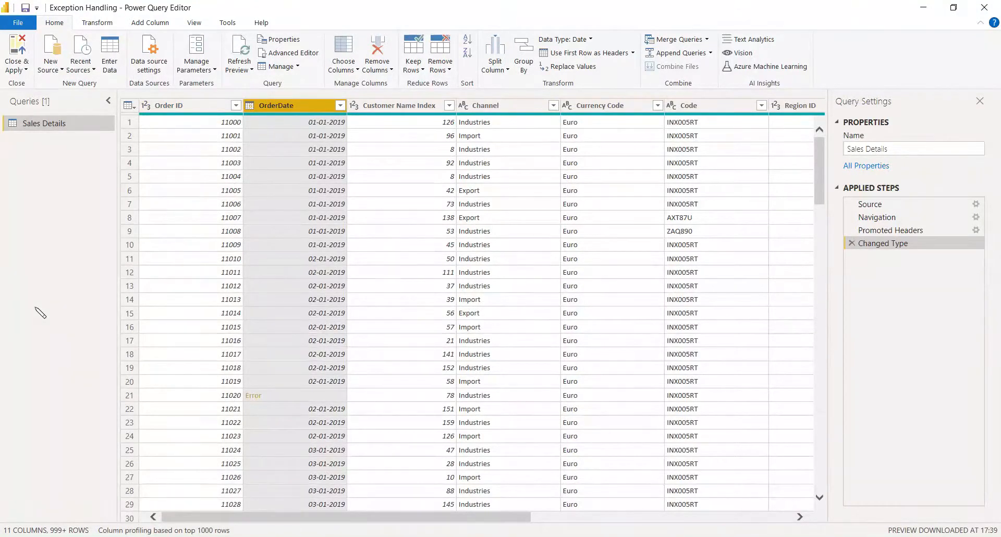
pyautogui.click(451, 71)
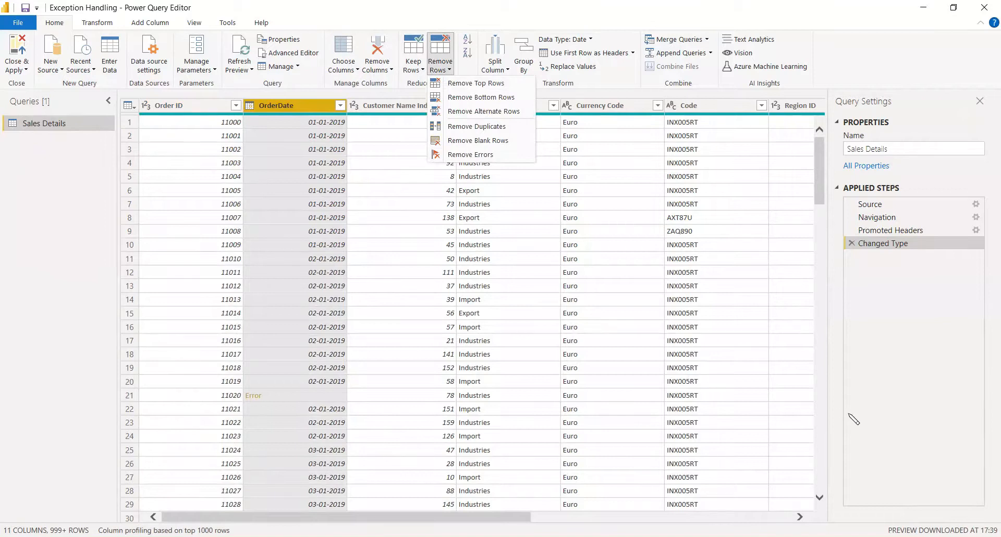
pyautogui.click(26, 352)
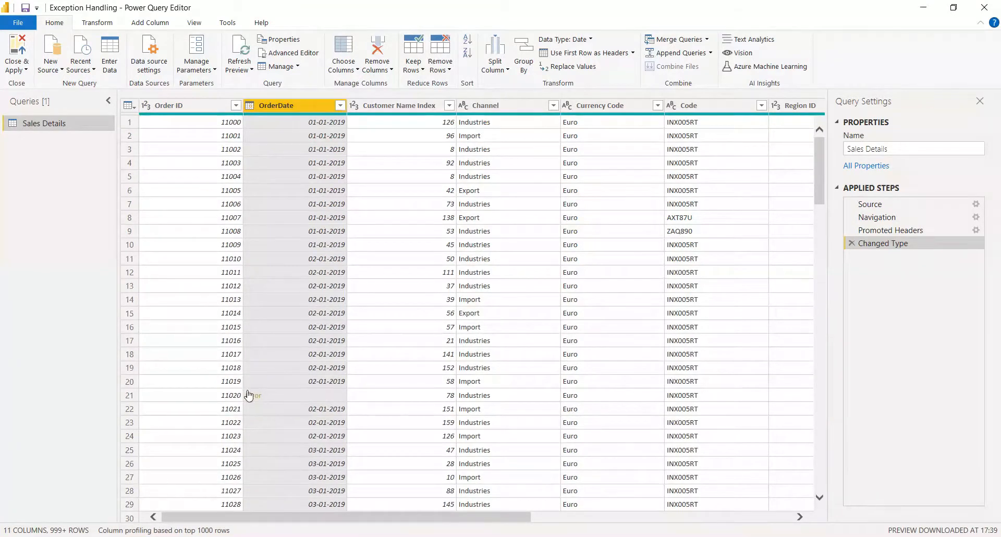
pyautogui.click(322, 397)
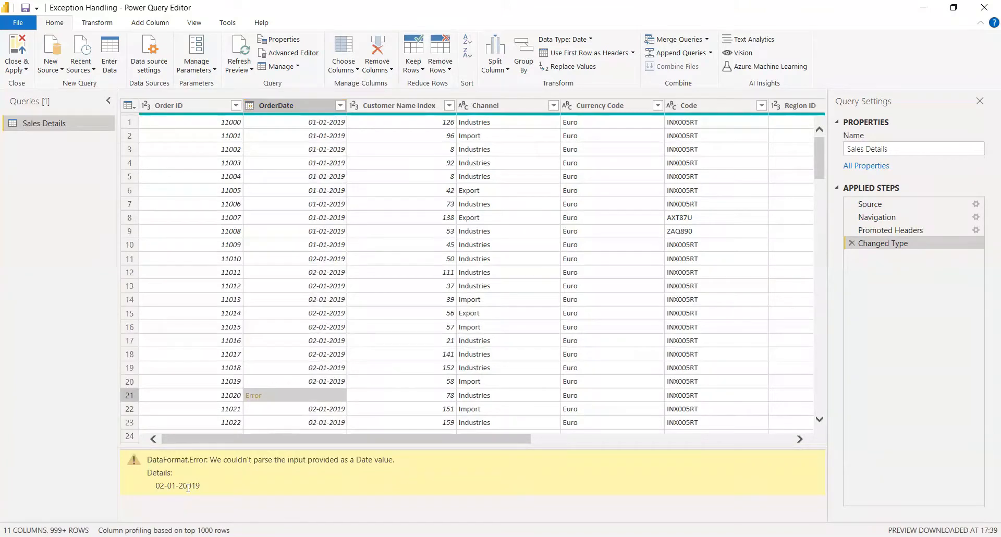
pyautogui.moveTo(179, 487); pyautogui.dragTo(201, 487)
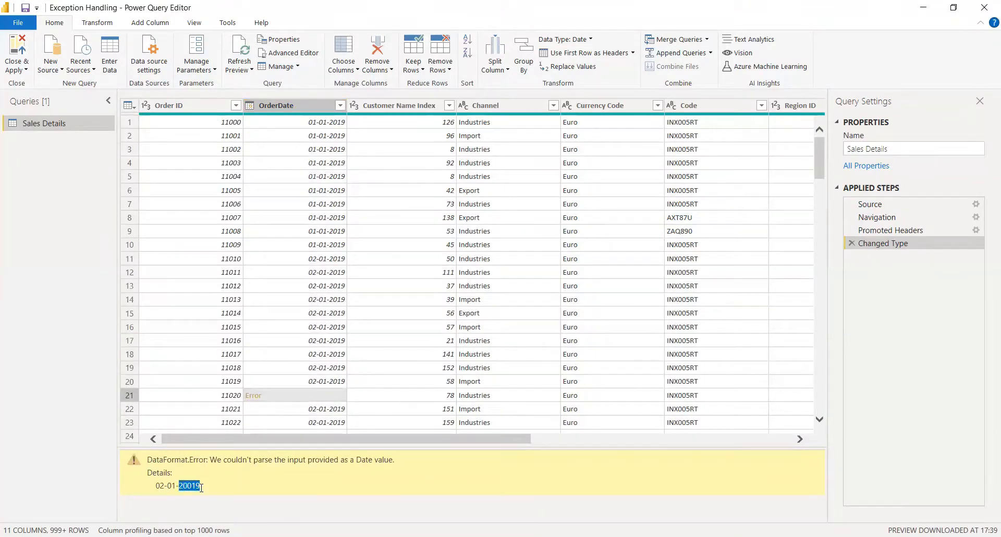
pyautogui.click(98, 23)
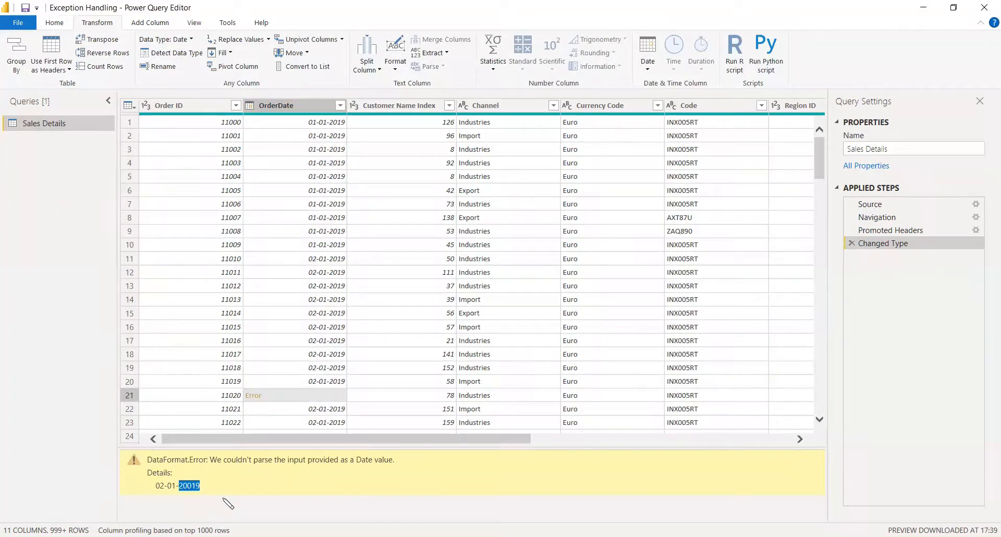
pyautogui.click(414, 465)
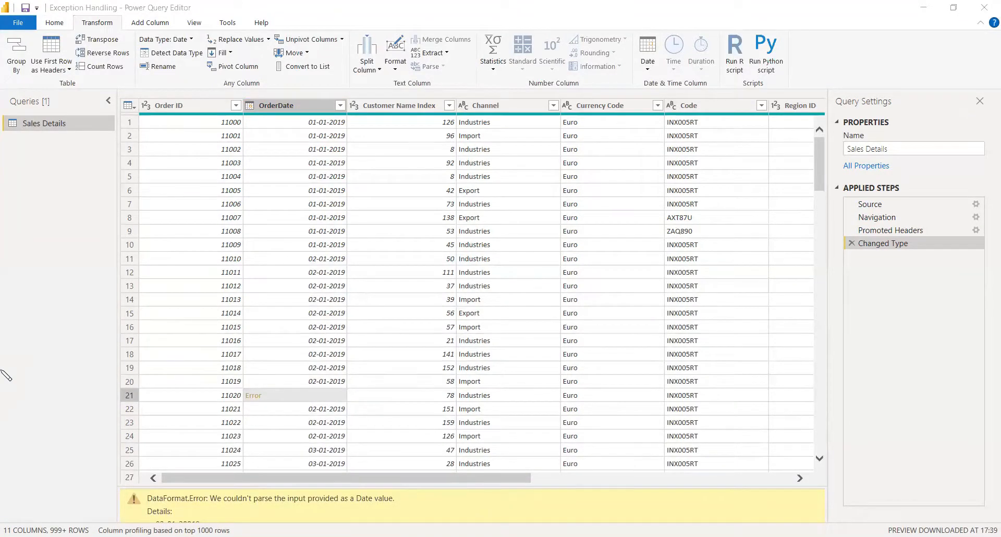
pyautogui.click(7, 375)
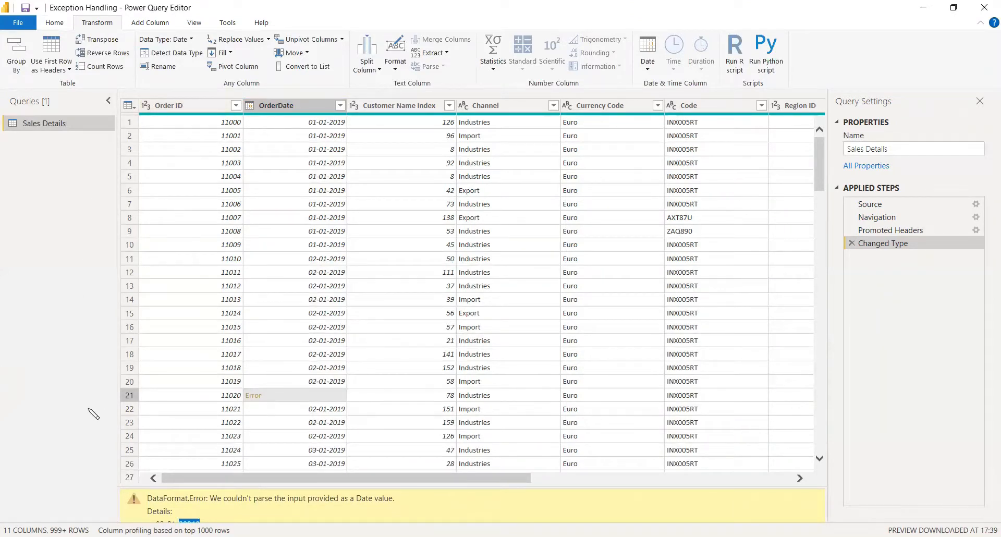
# Enable column quality, column profile and column distribution for the data preview.
pyautogui.click(196, 23)
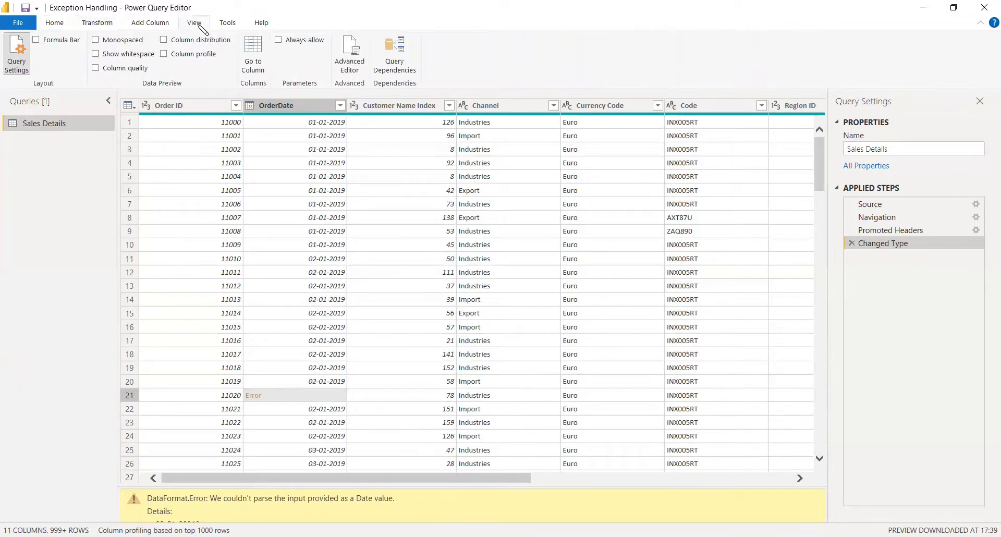
pyautogui.click(96, 68)
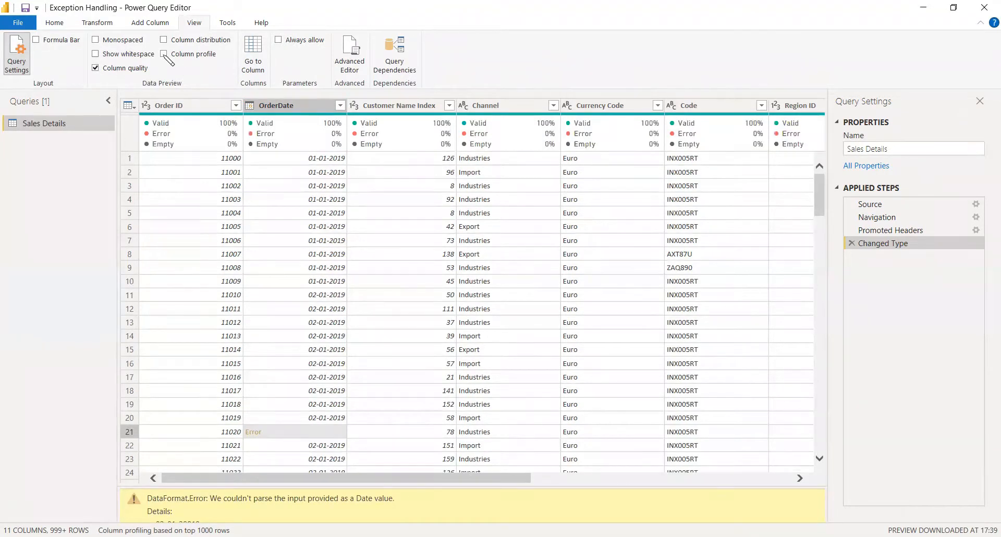
pyautogui.click(163, 53)
pyautogui.click(163, 40)
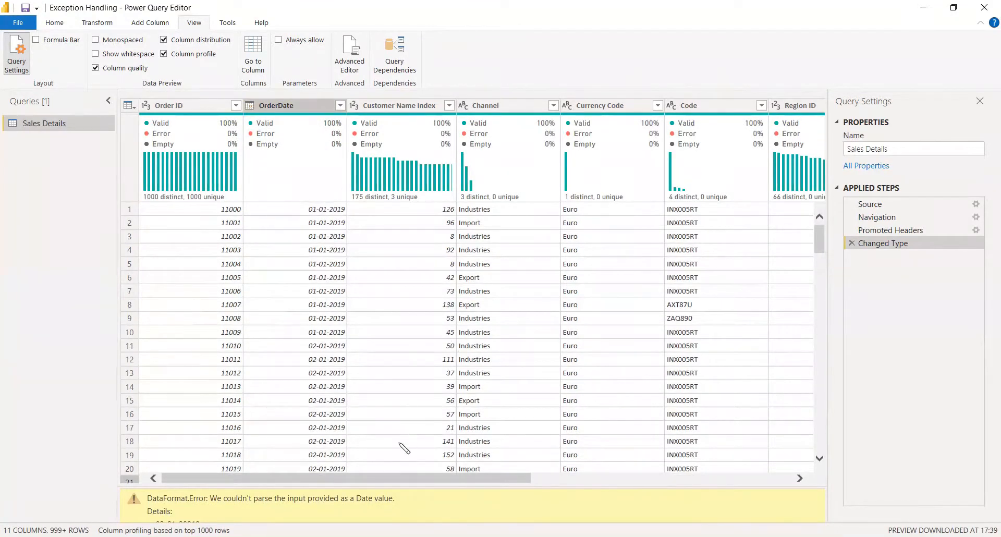
pyautogui.moveTo(376, 478)
pyautogui.mouseDown()
pyautogui.moveTo(671, 493)
pyautogui.moveTo(390, 484)
pyautogui.mouseUp()
# Apply the query changes to the report model and dismiss the load summary.
pyautogui.click(54, 24)
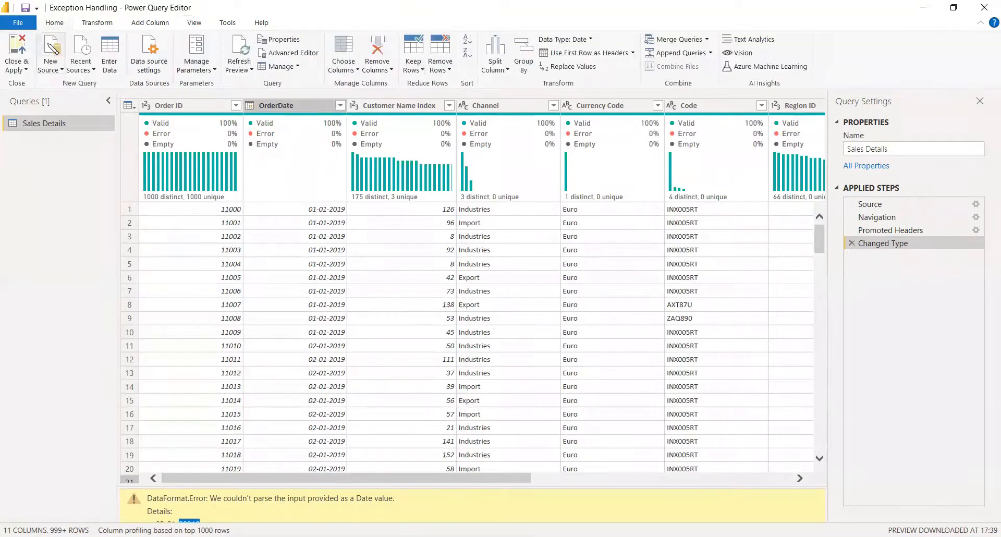
pyautogui.click(26, 70)
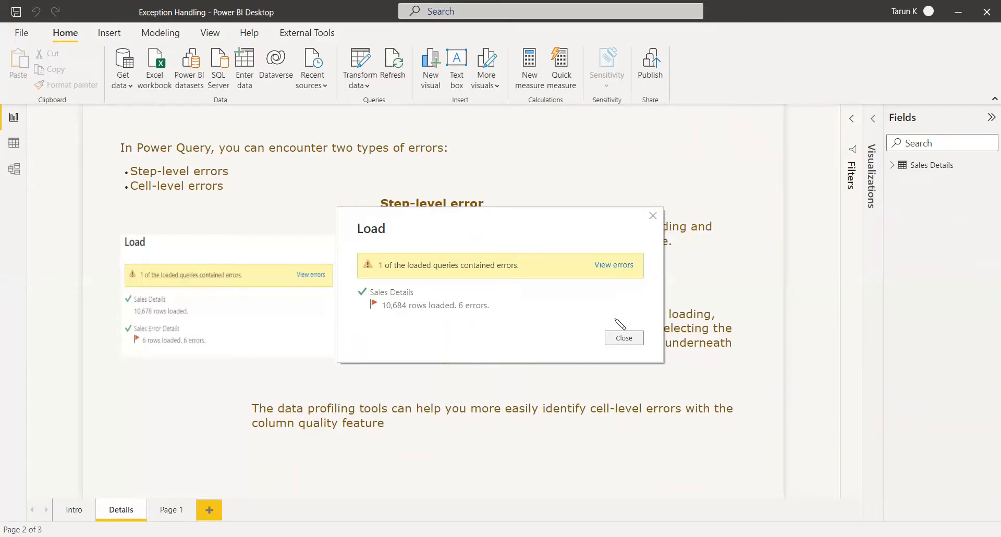
pyautogui.click(636, 339)
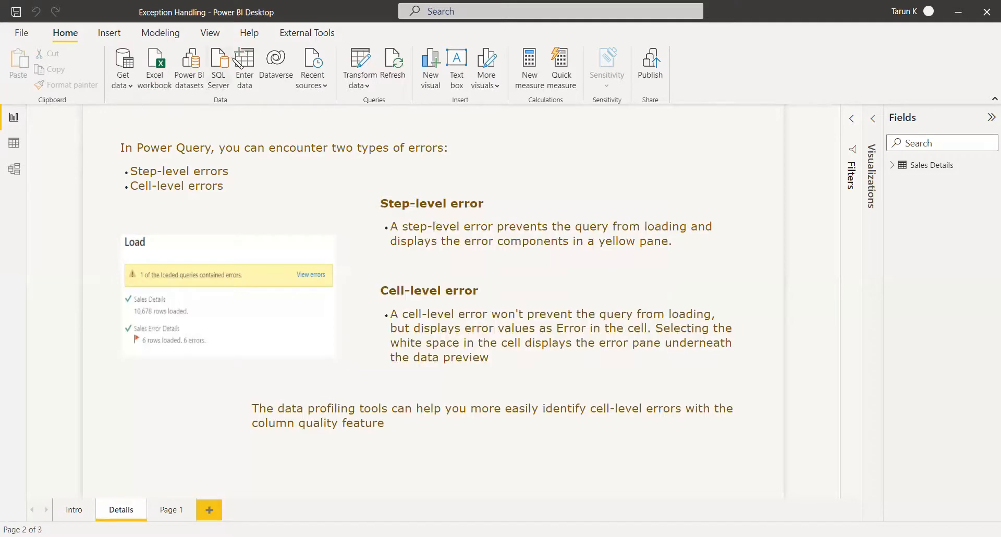
# Reopen Power Query Editor and rename the Sales Details query to Sales Details Original.
pyautogui.click(361, 65)
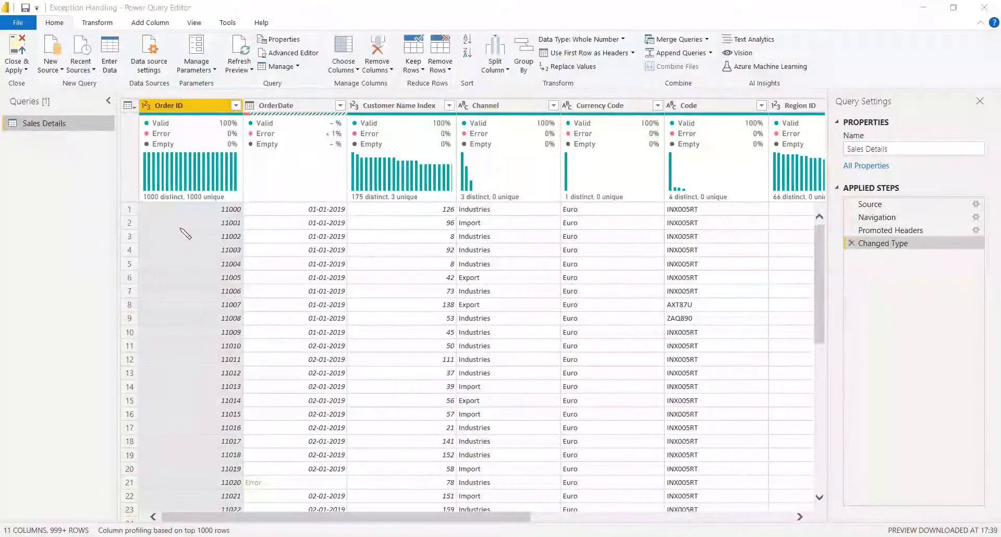
pyautogui.moveTo(276, 518); pyautogui.dragTo(330, 518)
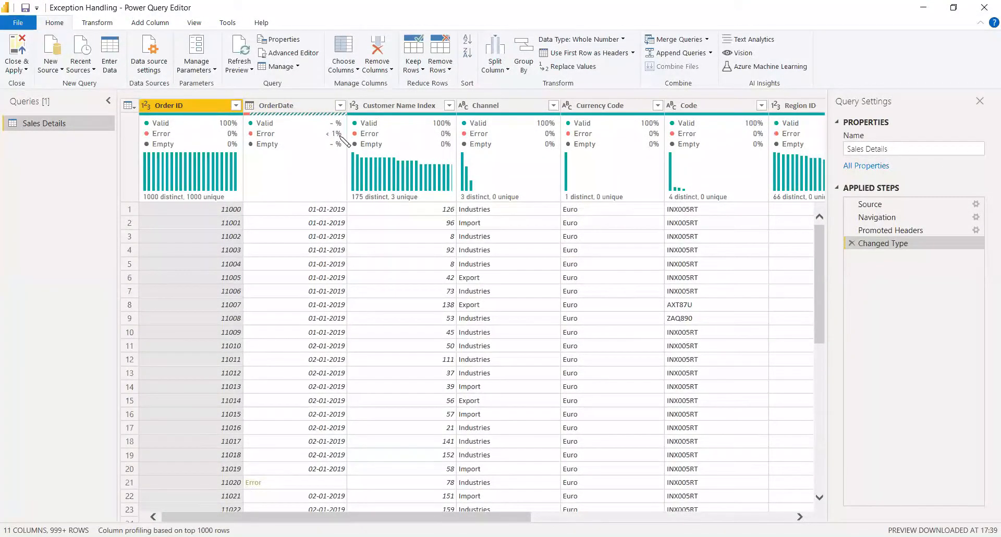
pyautogui.click(309, 107)
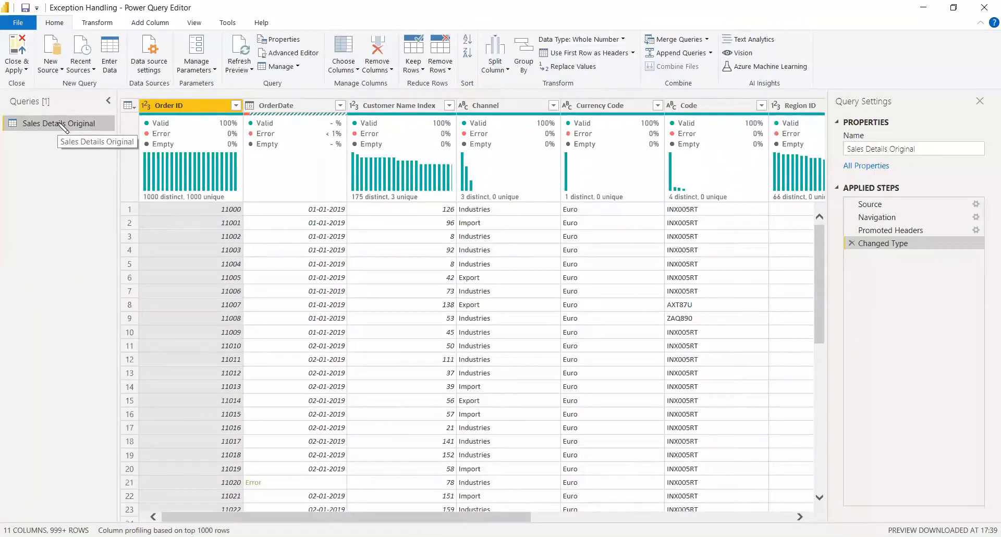
# Create a reference of the Sales Details Original query and name it Sales Details.
pyautogui.rightClick(64, 127)
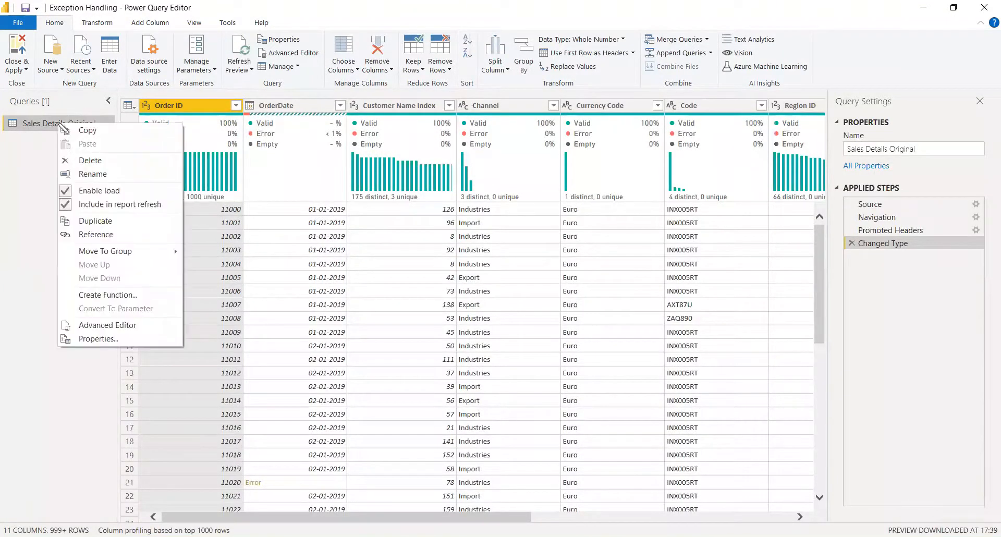
pyautogui.click(96, 235)
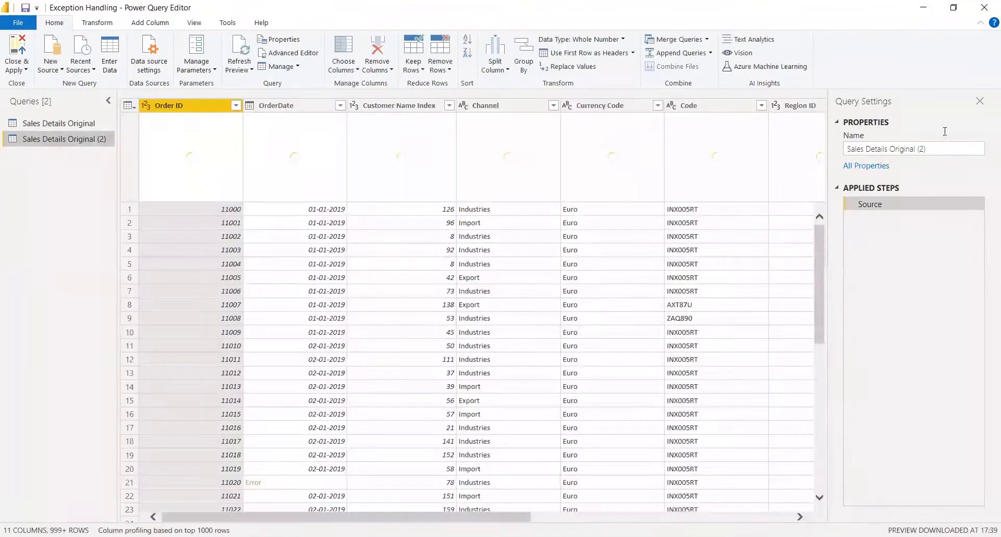
pyautogui.click(897, 151)
pyautogui.moveTo(890, 151); pyautogui.dragTo(937, 157)
pyautogui.press('Delete')
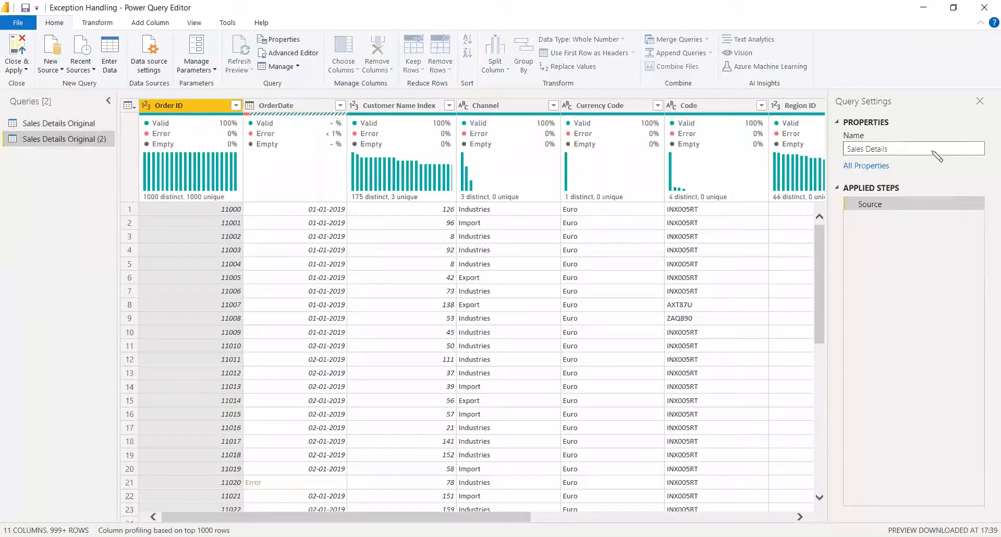
pyautogui.press('Return')
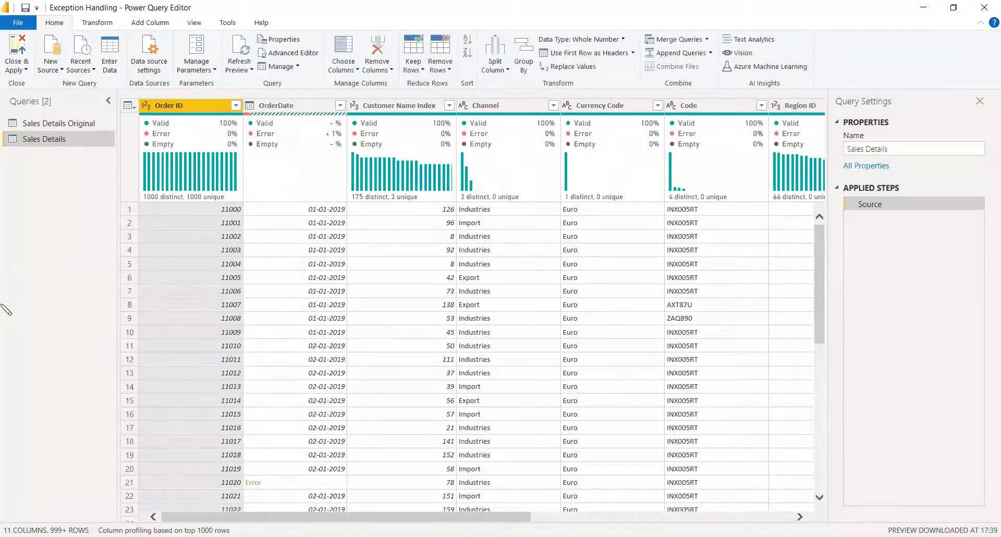
# Create a second reference of Sales Details Original and name it Sales Error Details.
pyautogui.rightClick(41, 126)
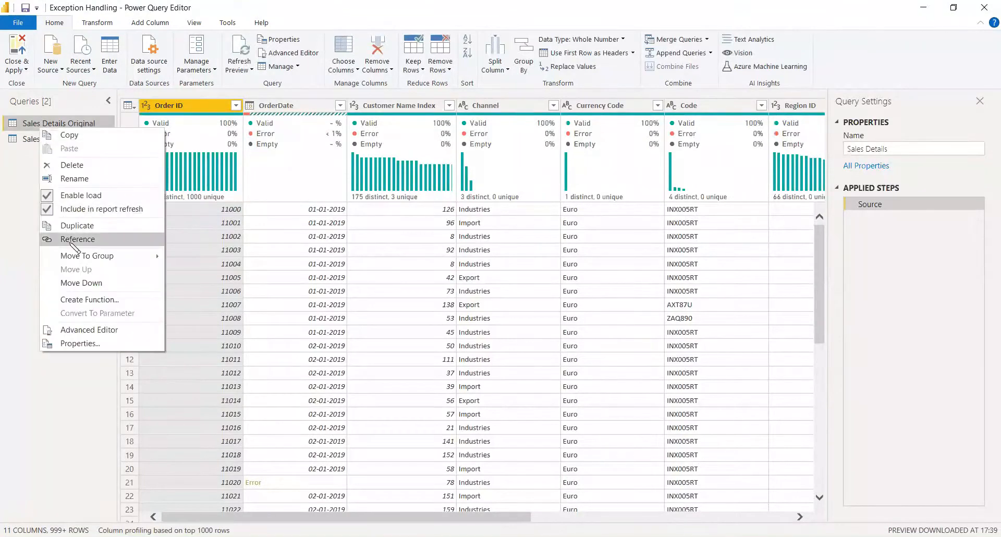
pyautogui.click(73, 241)
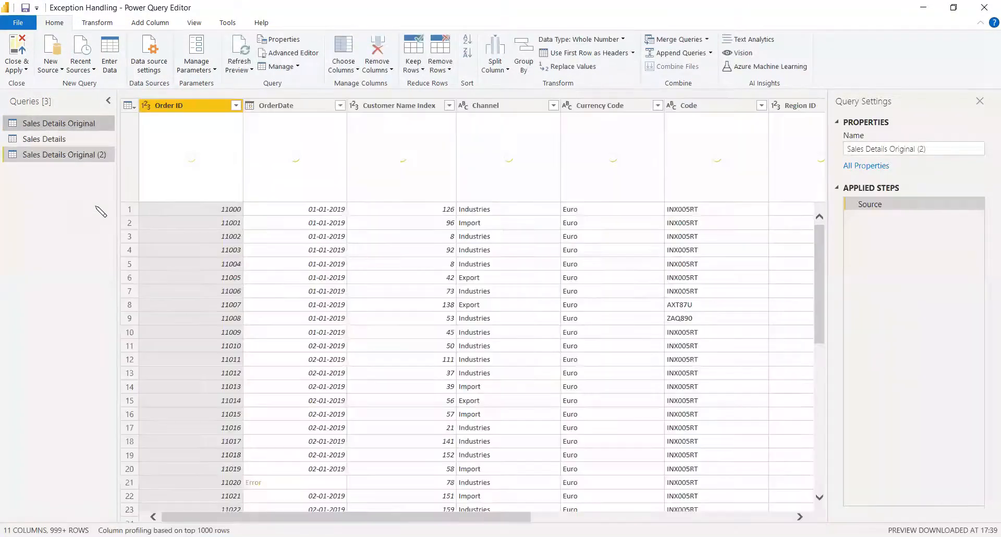
pyautogui.click(866, 148)
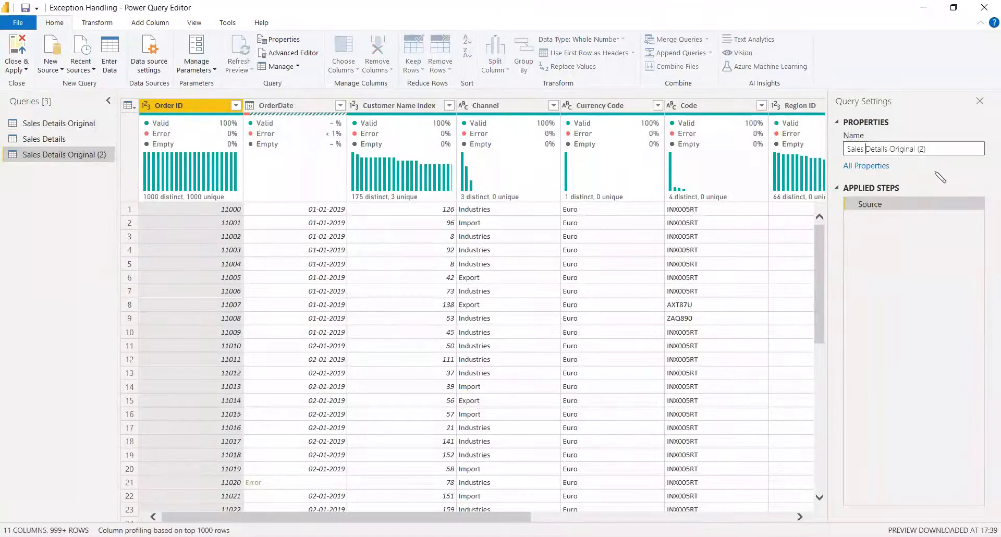
pyautogui.hotkey('shift', 'End')
pyautogui.write('Error Details')
pyautogui.press('Return')
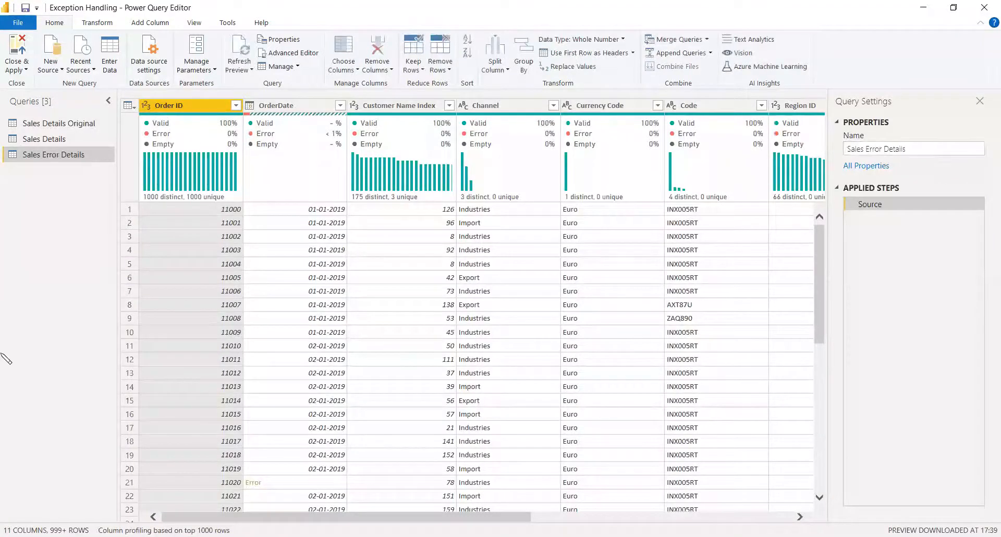
# Disable loading of the Sales Details Original query into the report and accept the data loss warning.
pyautogui.click(79, 125)
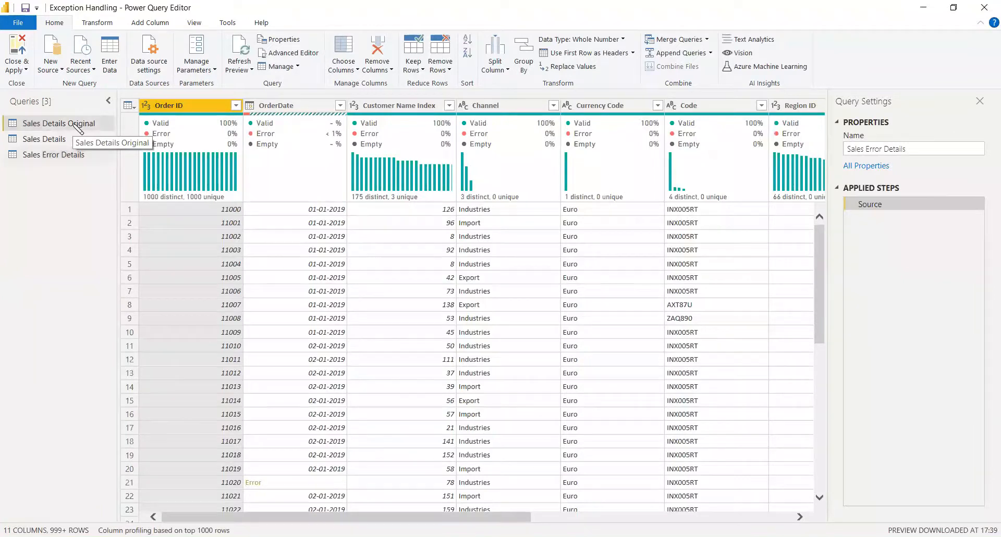
pyautogui.rightClick(75, 125)
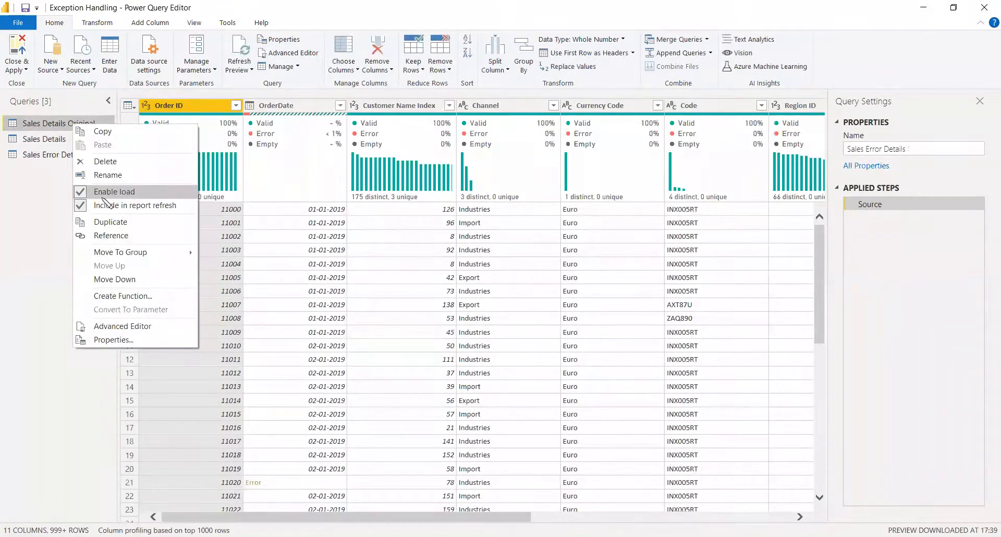
pyautogui.click(107, 193)
pyautogui.click(557, 303)
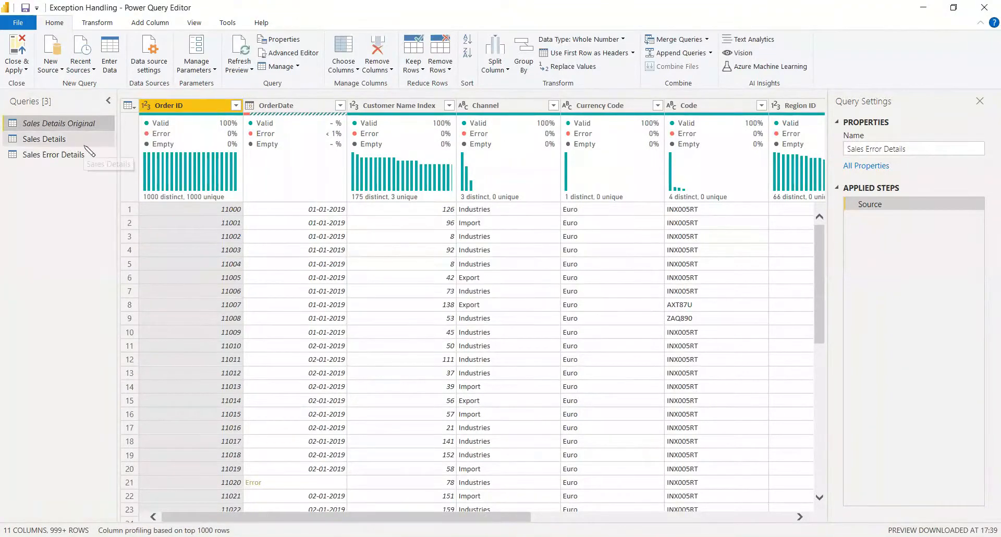
# Remove the rows with OrderDate errors from the Sales Details query and check the remaining rows.
pyautogui.click(47, 139)
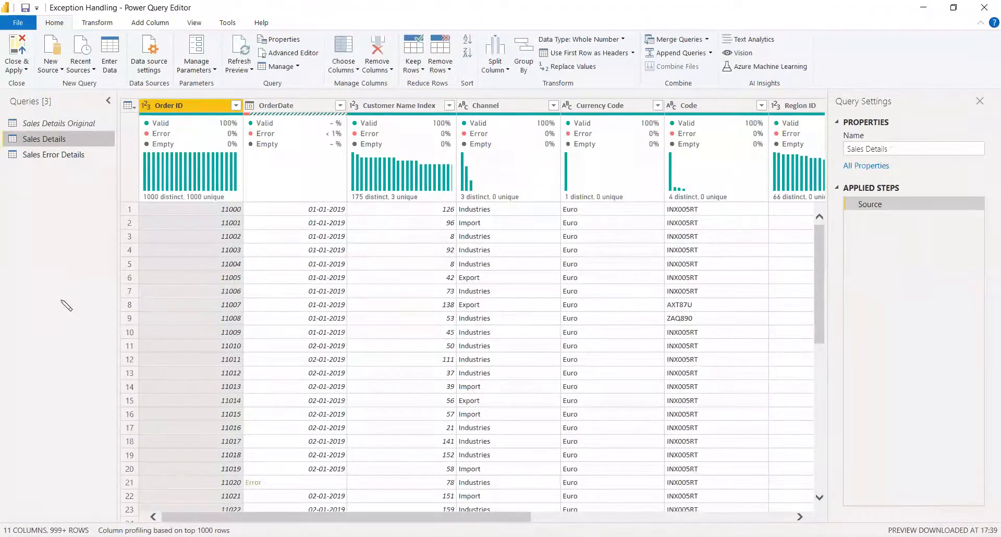
pyautogui.click(293, 107)
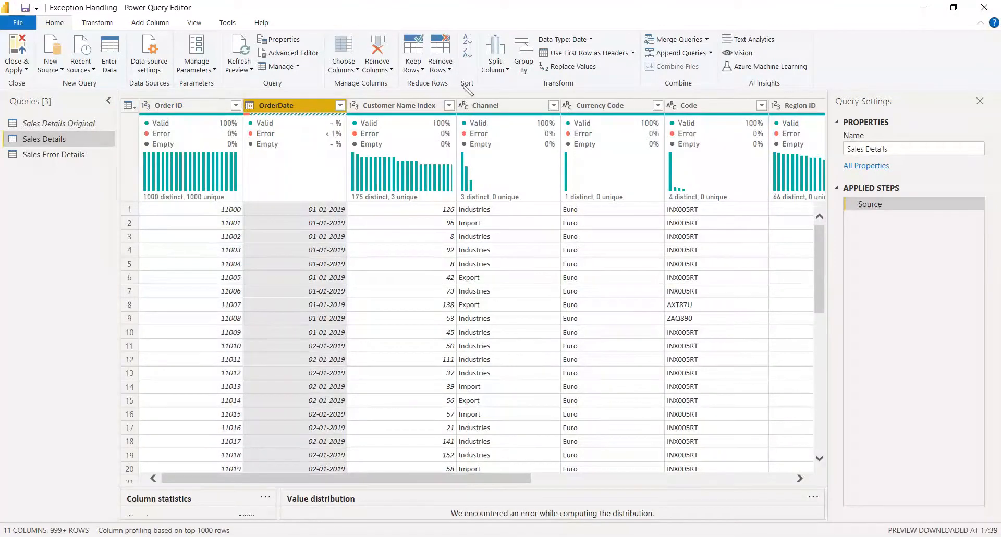
pyautogui.click(450, 71)
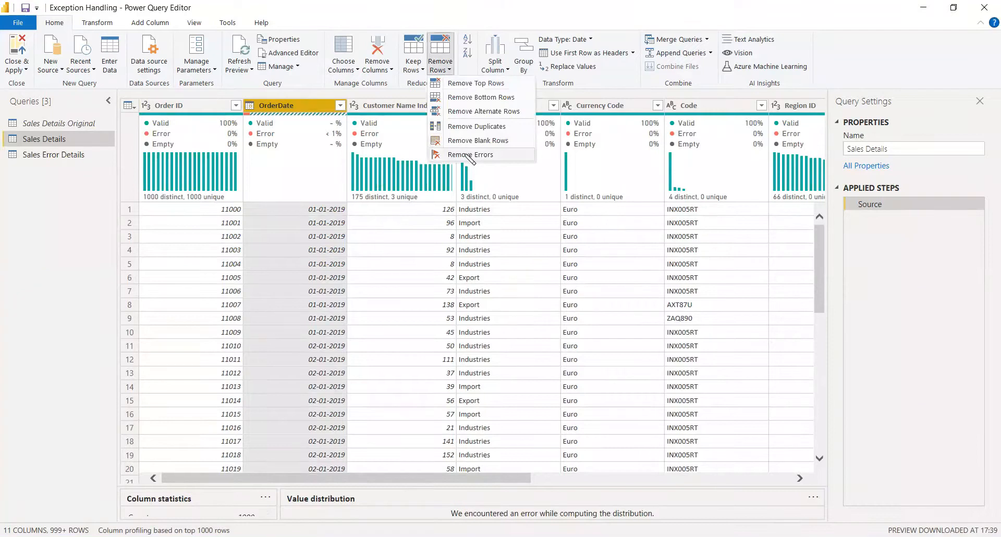
pyautogui.click(471, 154)
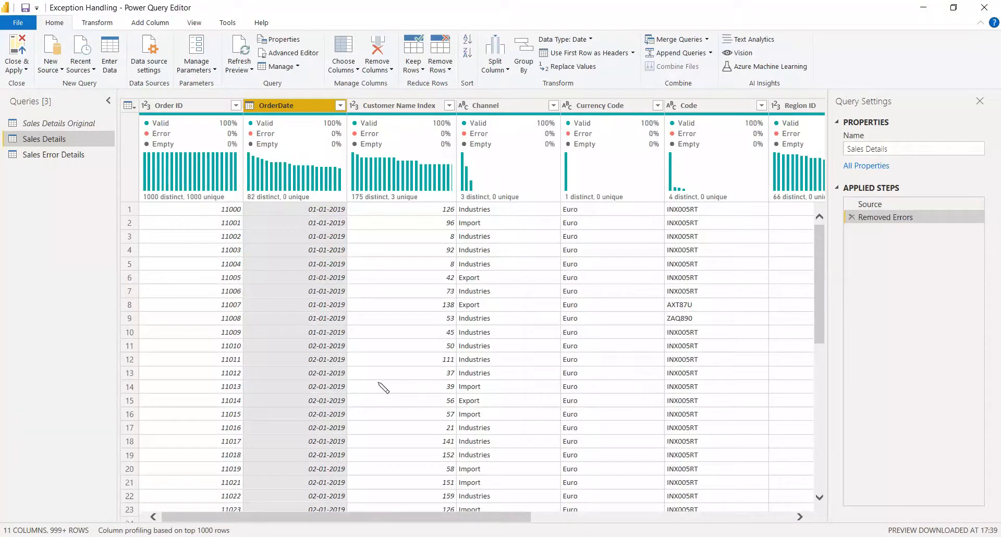
pyautogui.scroll(-13, 383, 387)
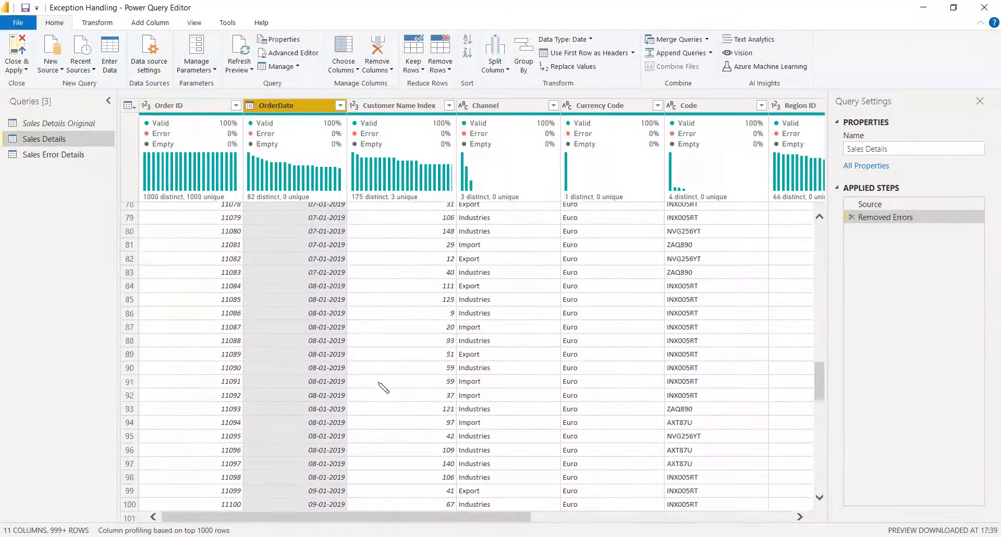
pyautogui.scroll(13, 384, 387)
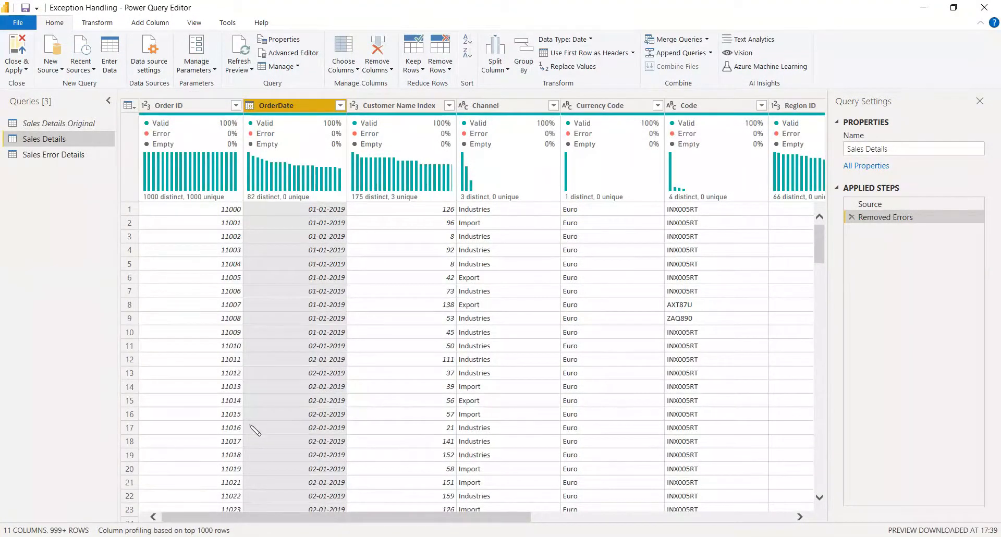
# Keep only the rows with OrderDate errors in the Sales Error Details query.
pyautogui.click(53, 155)
pyautogui.click(413, 65)
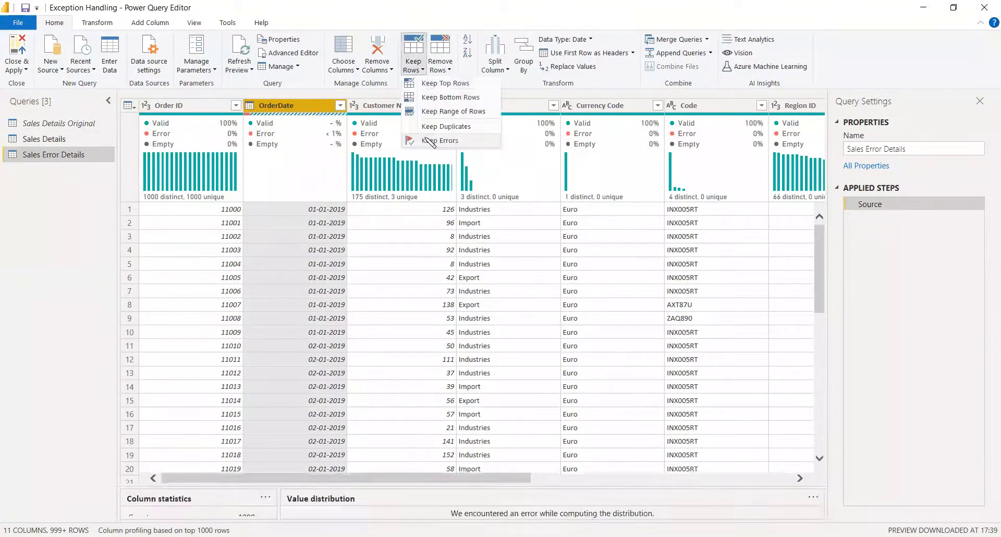
pyautogui.click(54, 159)
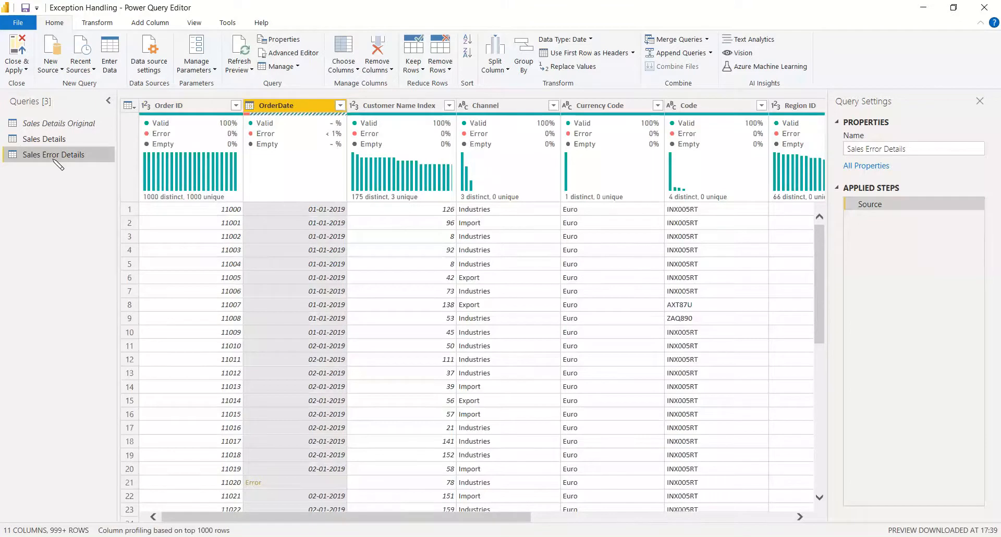
pyautogui.click(425, 72)
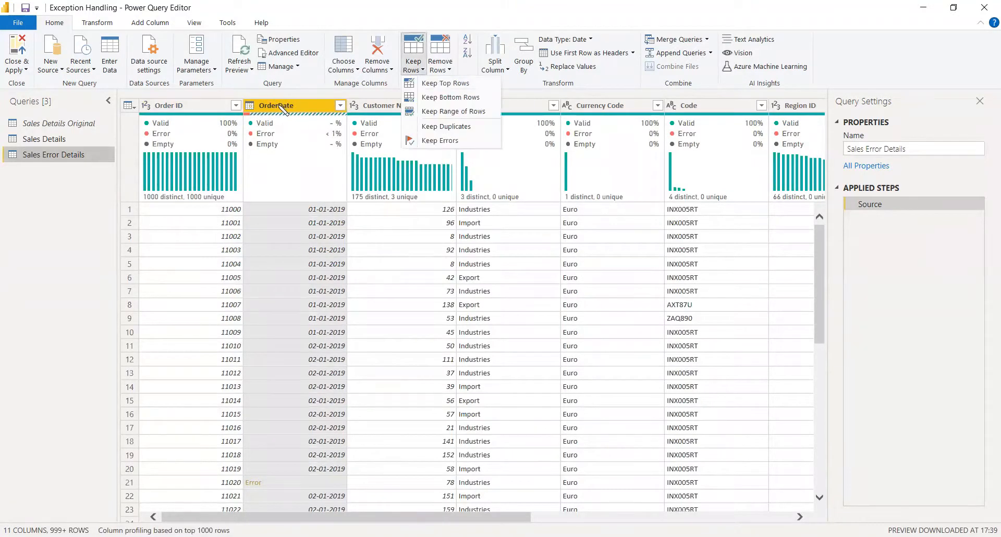
pyautogui.click(424, 70)
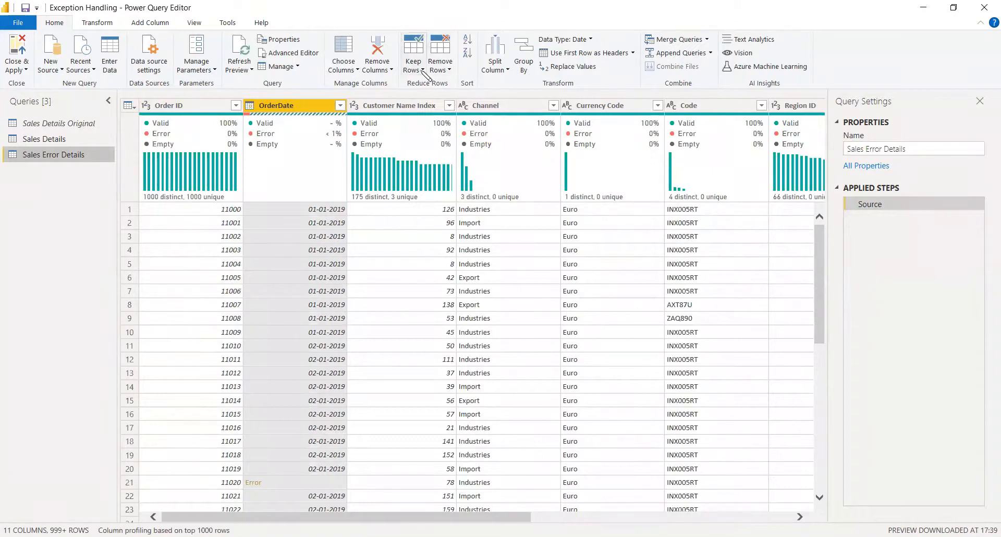
pyautogui.click(424, 71)
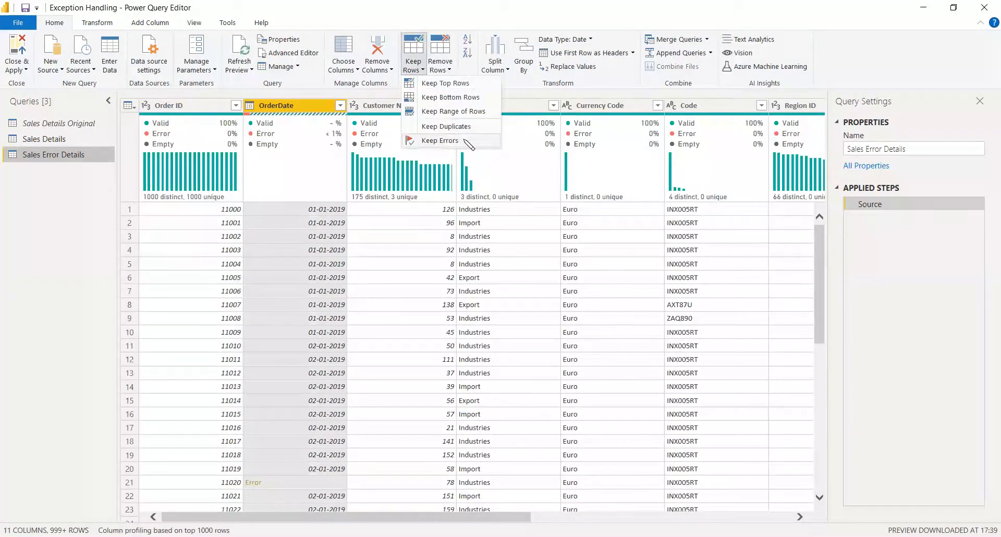
pyautogui.click(440, 141)
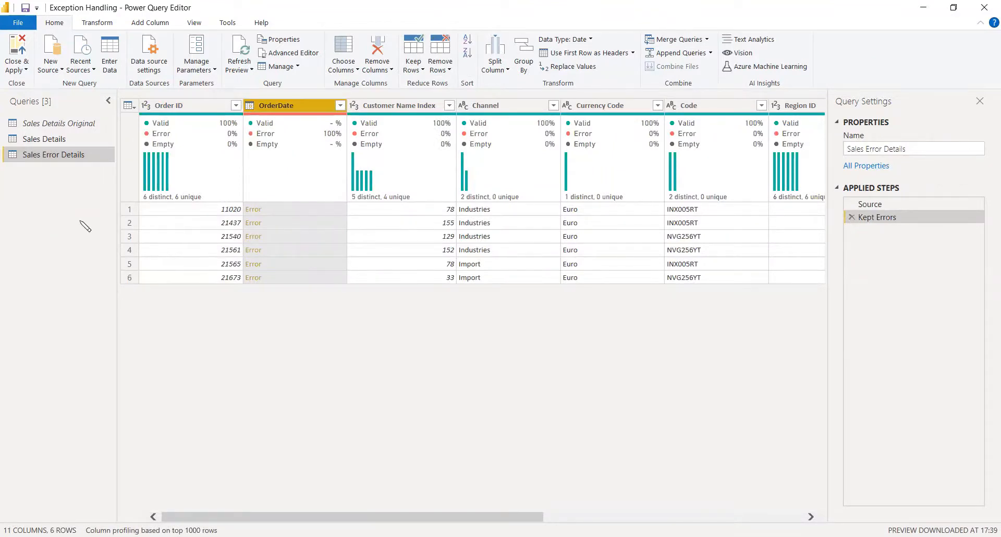
# Compare the Sales Details and Sales Error Details queries and read the error messages of individual OrderDate cells.
pyautogui.click(34, 138)
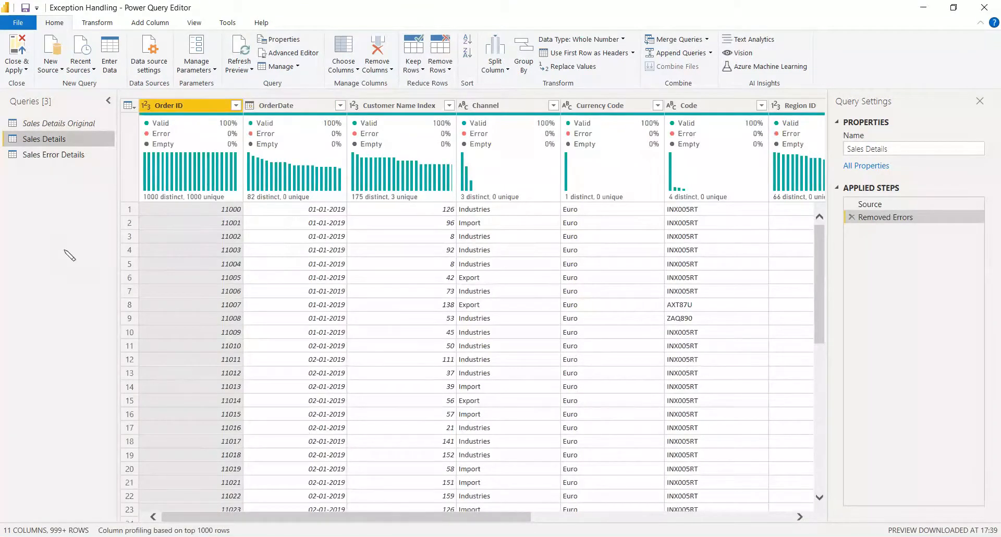
pyautogui.click(50, 155)
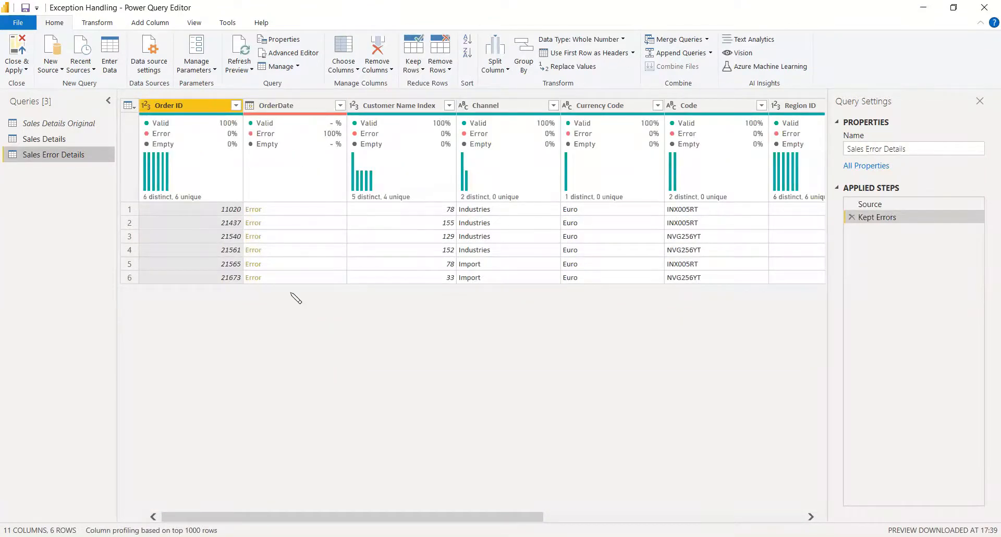
pyautogui.click(330, 232)
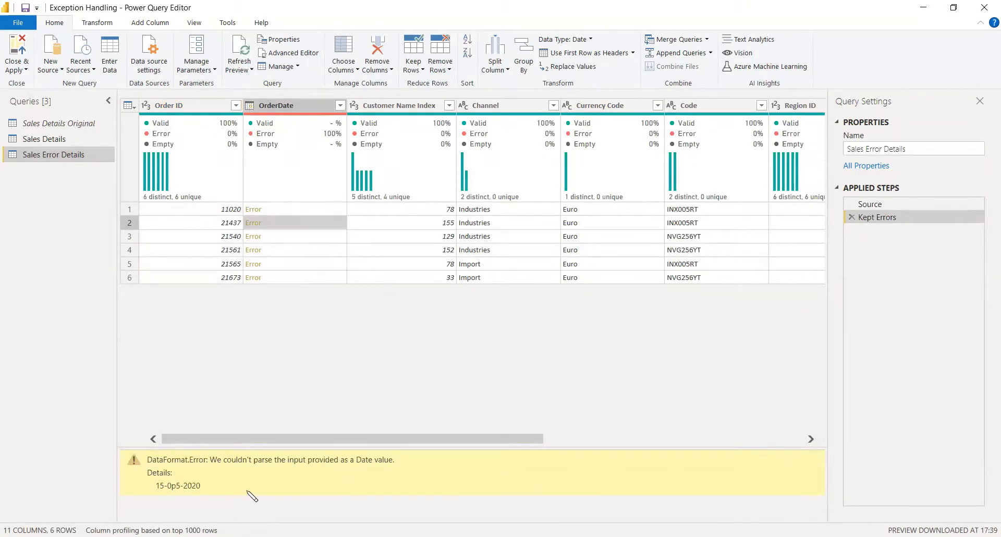
pyautogui.press('Down')
pyautogui.press('Down')
pyautogui.press('Down')
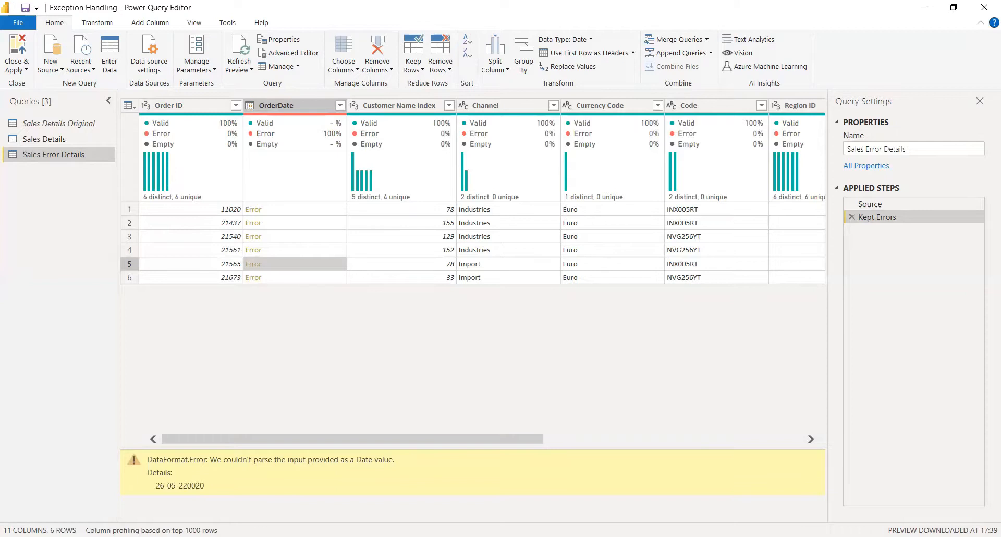
# Add a custom column named Custom to Sales Error Details with the formula = try [OrderDate].
pyautogui.click(292, 106)
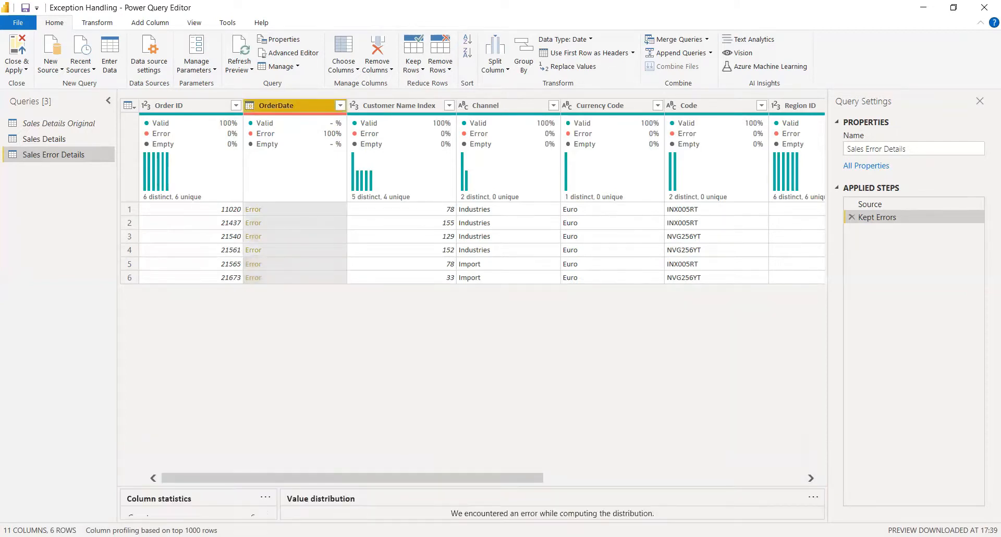
pyautogui.click(150, 23)
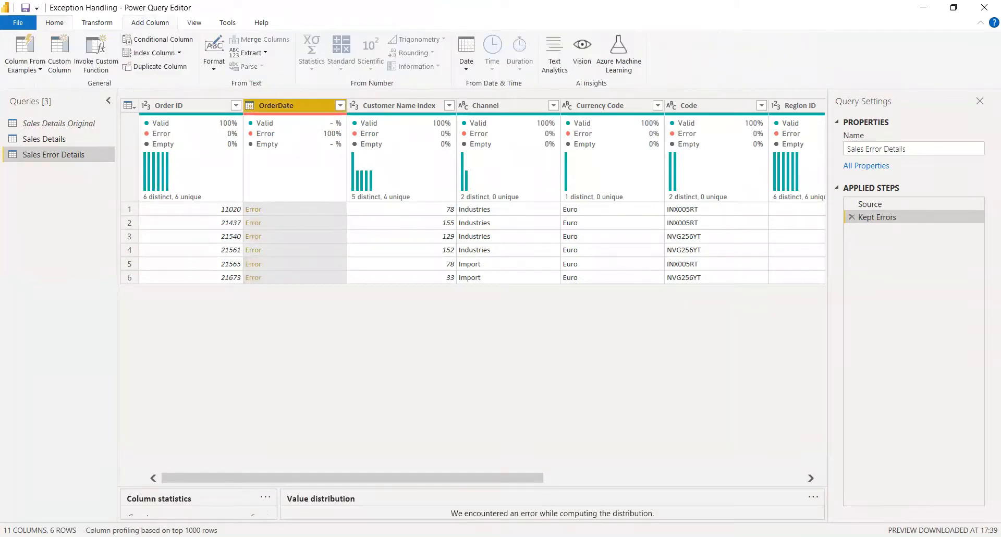
pyautogui.click(59, 52)
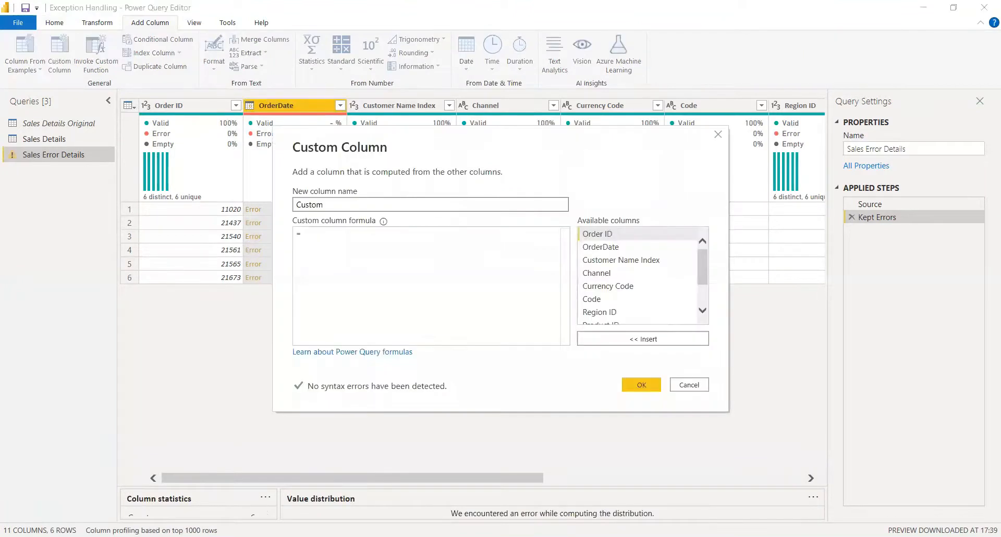
pyautogui.click(360, 250)
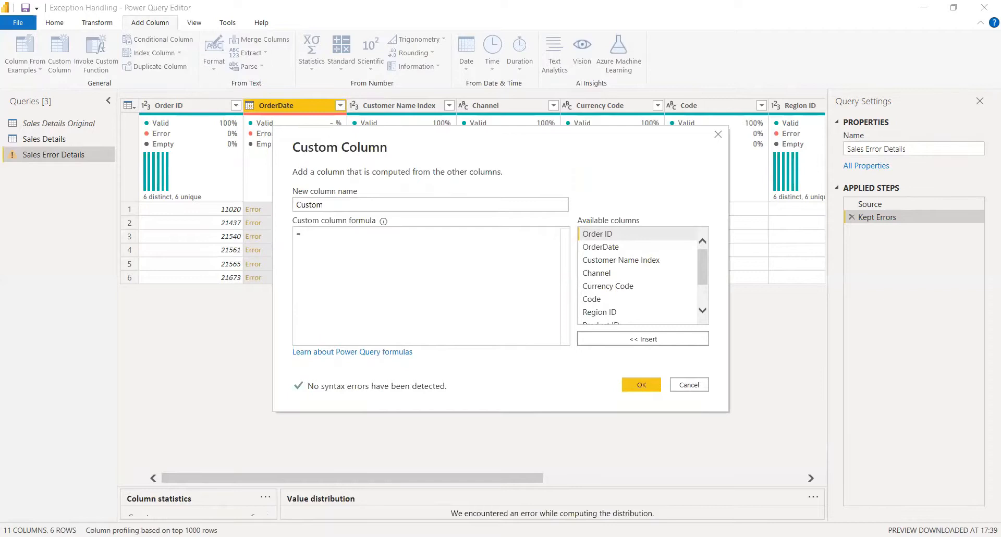
pyautogui.write('rt')
pyautogui.press('BackSpace')
pyautogui.press('BackSpace')
pyautogui.write('try')
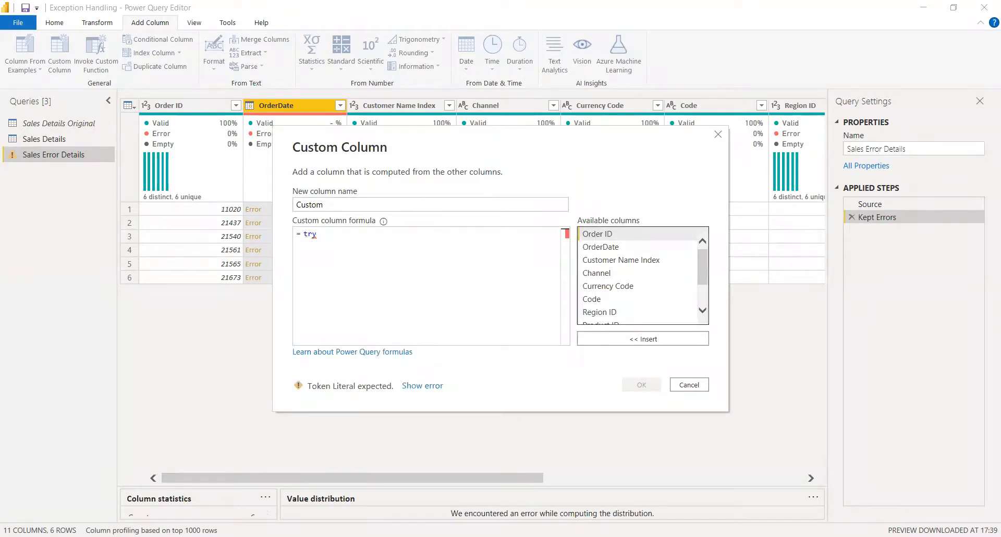
pyautogui.scroll(-1, 637, 276)
pyautogui.scroll(1, 637, 275)
pyautogui.click(601, 247)
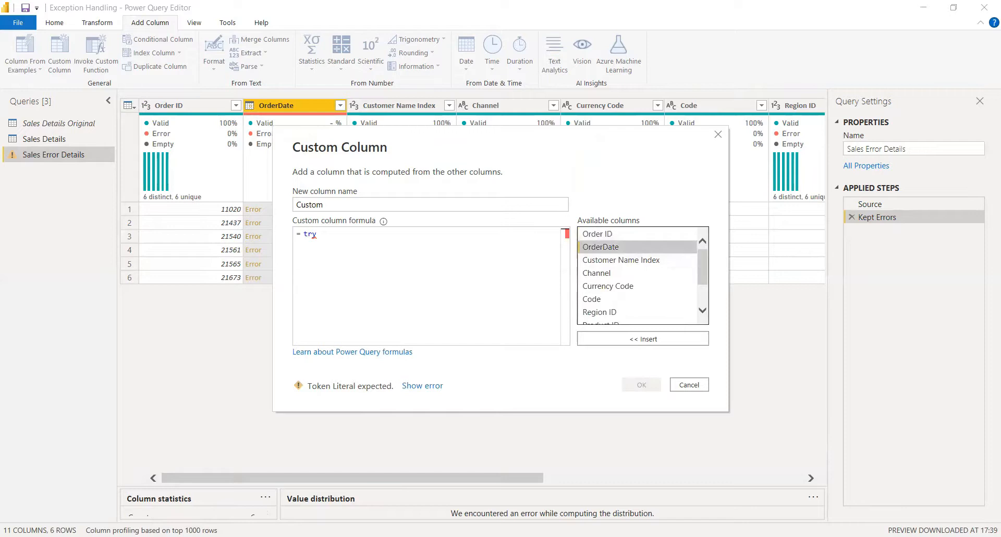
pyautogui.doubleClick(601, 247)
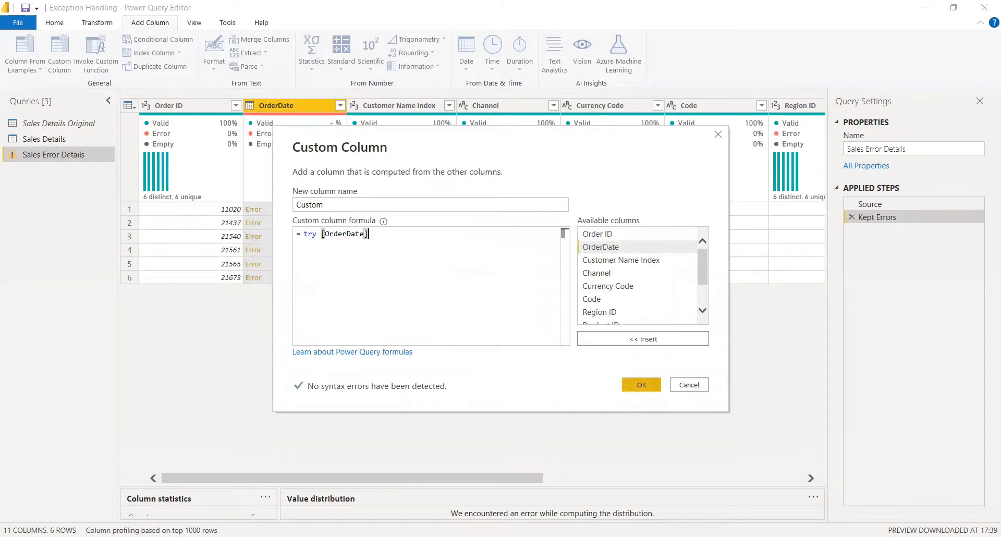
pyautogui.click(641, 385)
# Preview the first record in the Custom column and expand the column to only its Error field, keeping the column name prefix.
pyautogui.click(818, 106)
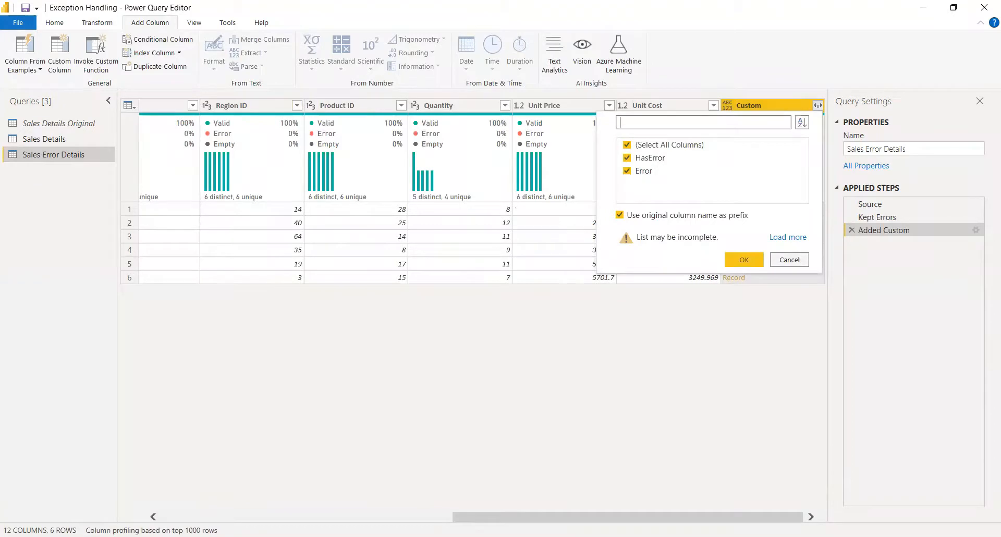
pyautogui.press('Escape')
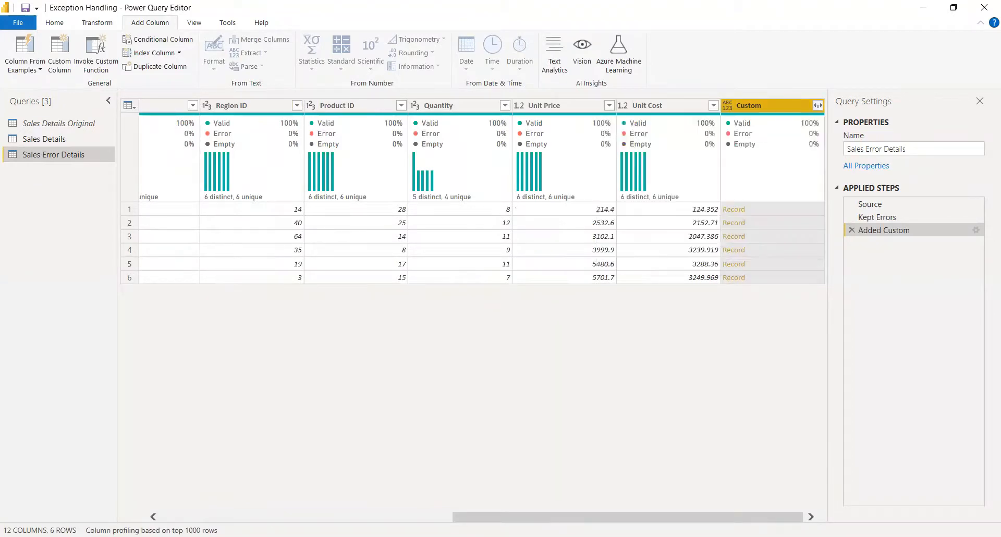
pyautogui.click(772, 209)
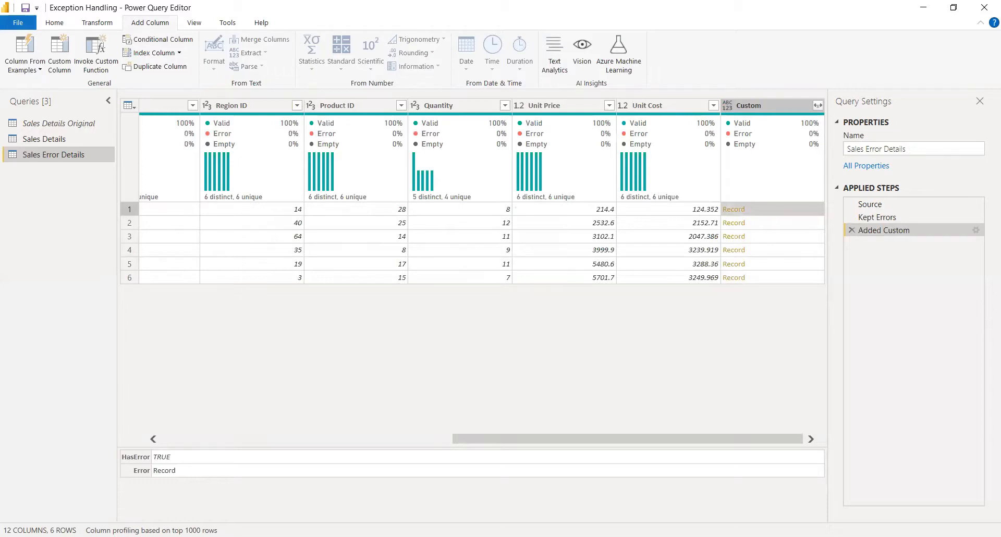
pyautogui.click(817, 106)
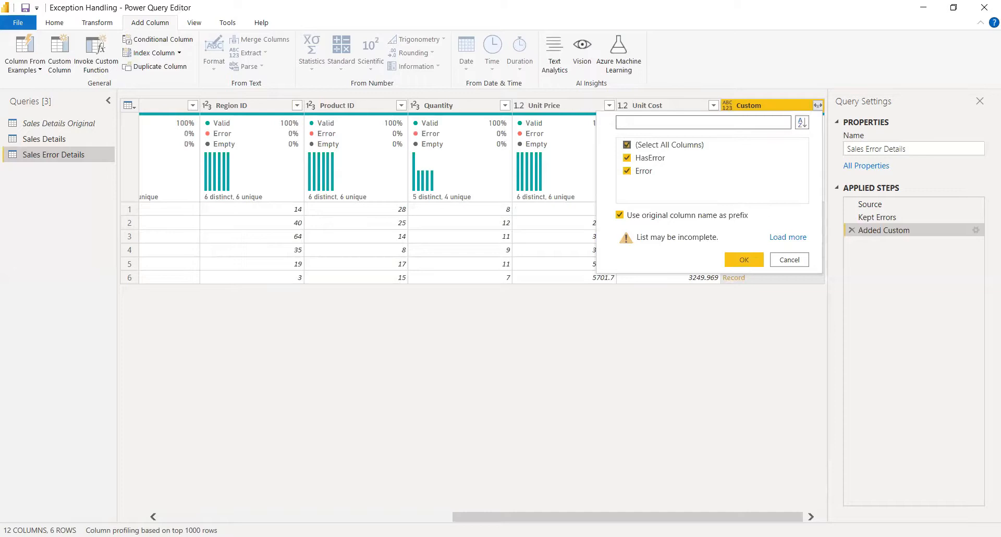
pyautogui.click(627, 145)
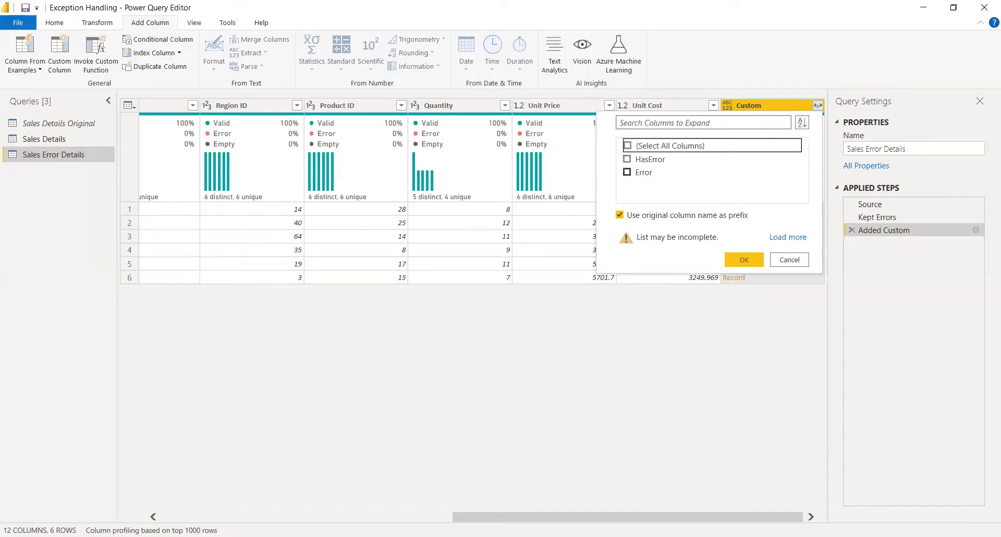
pyautogui.click(628, 172)
pyautogui.click(744, 260)
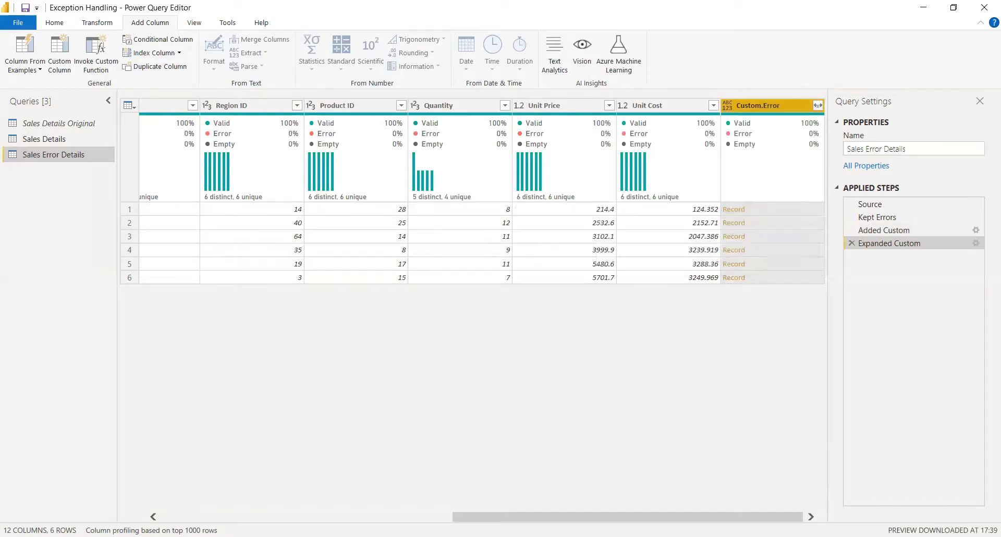
# Expand the Custom.Error column into its Reason, Message and Detail fields with the column name prefix, and review the resulting error values.
pyautogui.click(772, 209)
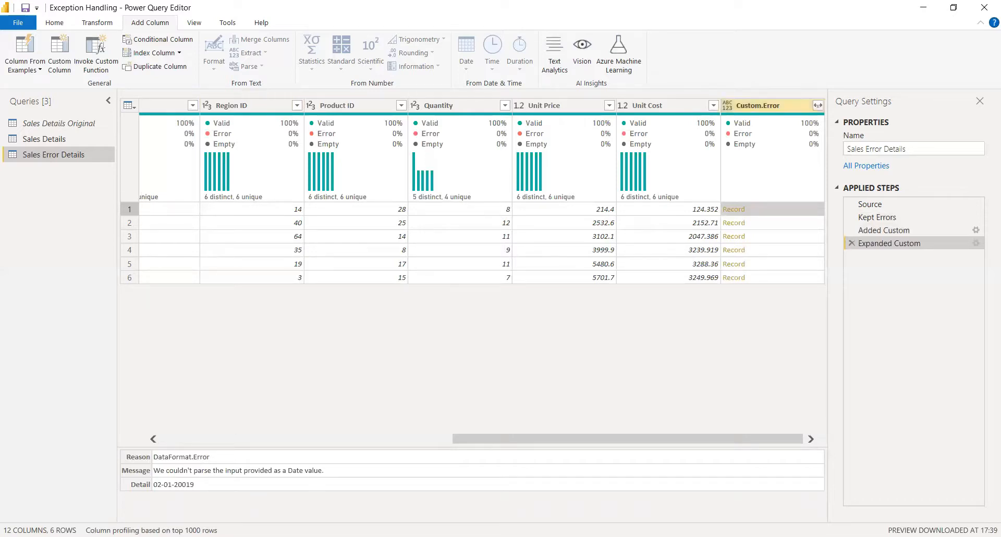
pyautogui.click(817, 105)
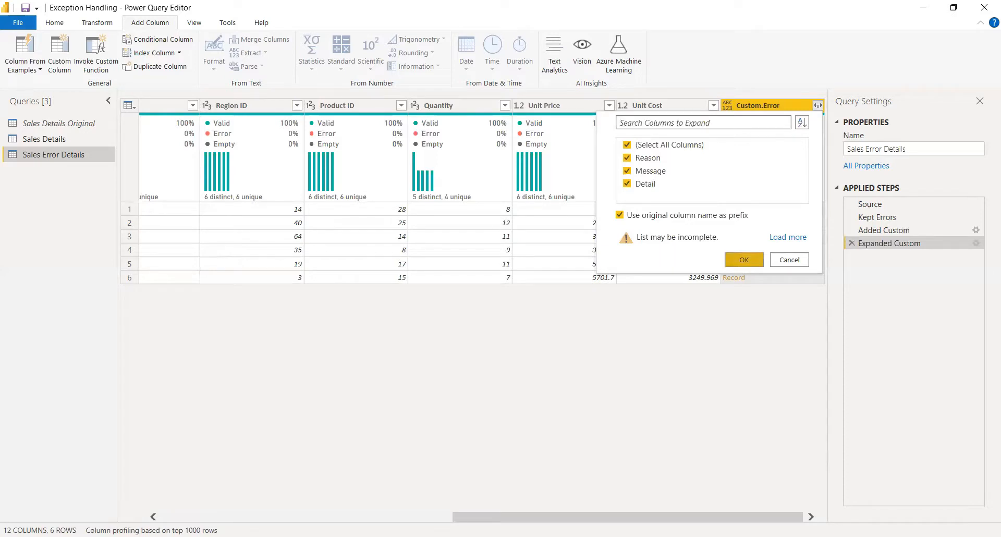
pyautogui.click(744, 259)
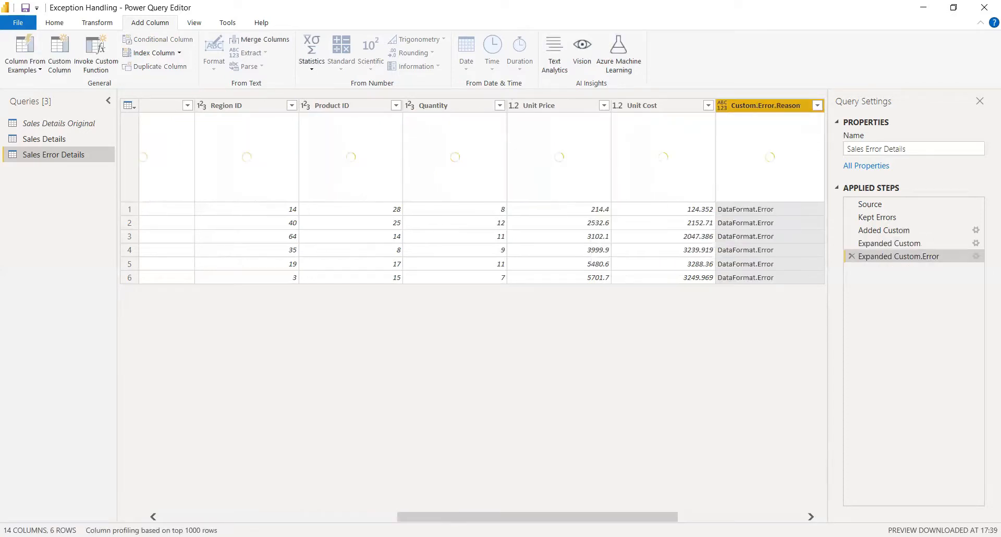
pyautogui.hscroll(5, 539, 517)
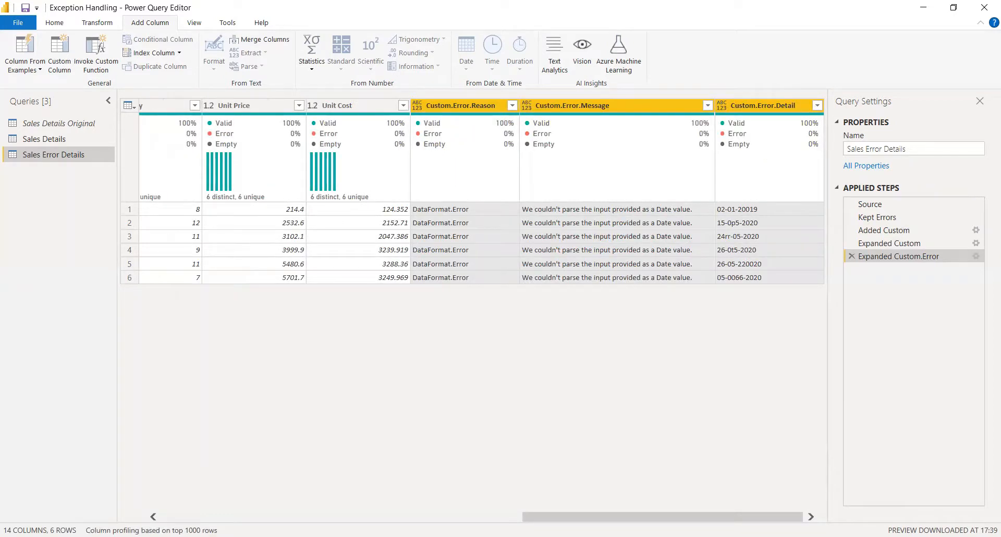
pyautogui.click(751, 209)
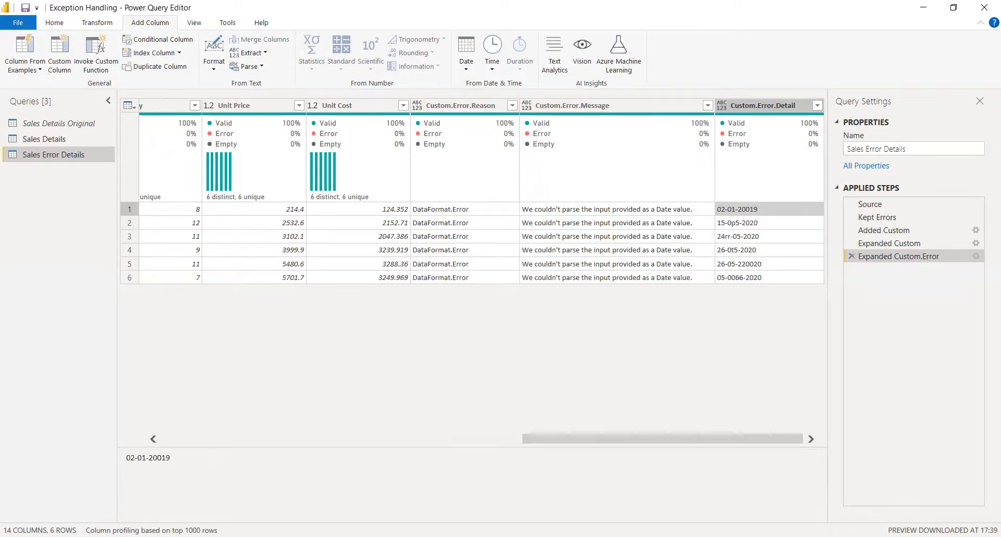
pyautogui.hscroll(-10, 126, 189)
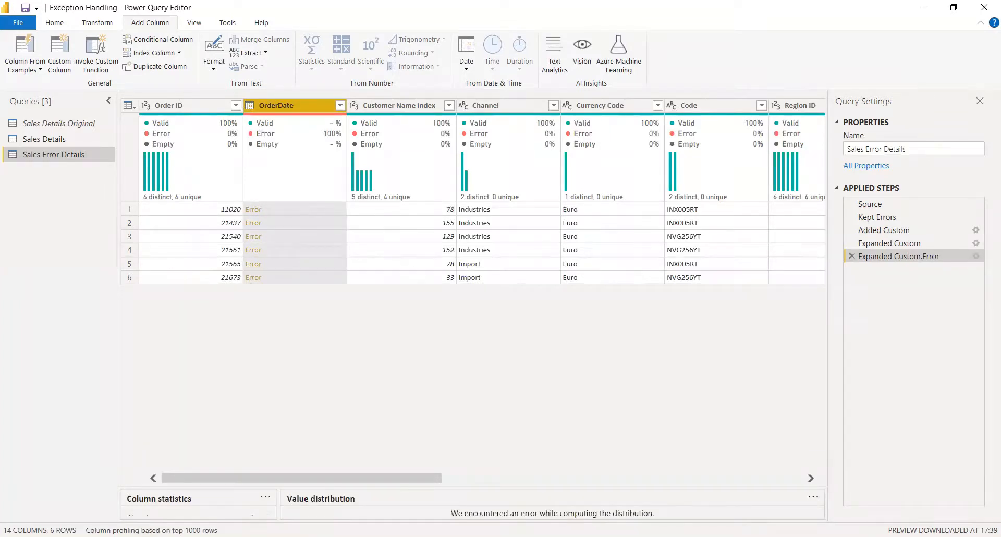
# Remove the OrderDate column from Sales Error Details, and close the query editor with the changes applied.
pyautogui.rightClick(273, 105)
pyautogui.click(313, 129)
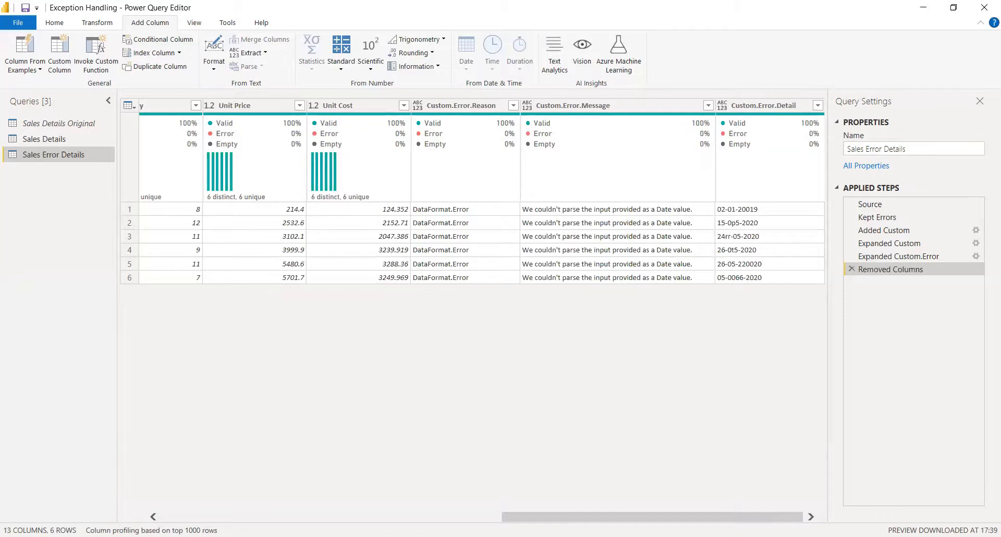
pyautogui.click(54, 23)
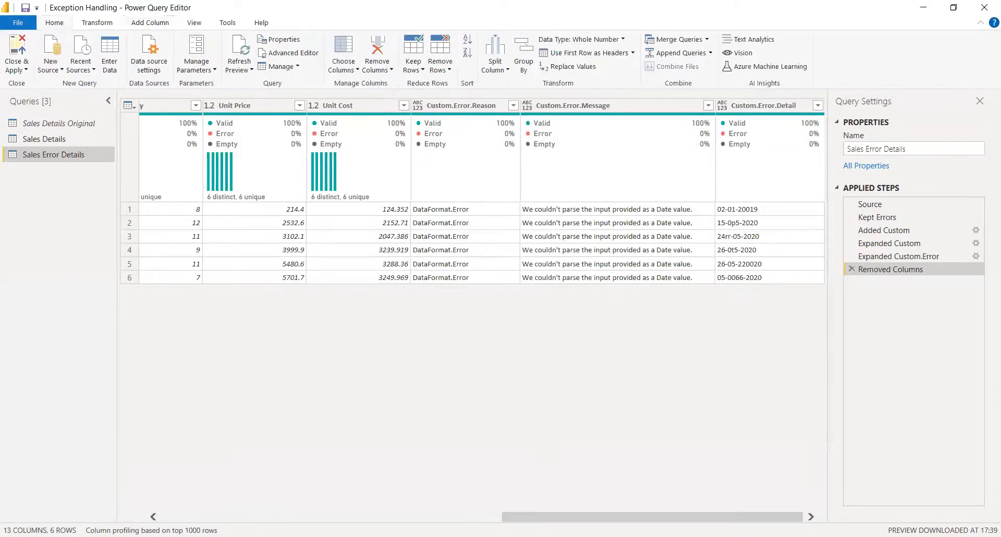
pyautogui.click(17, 67)
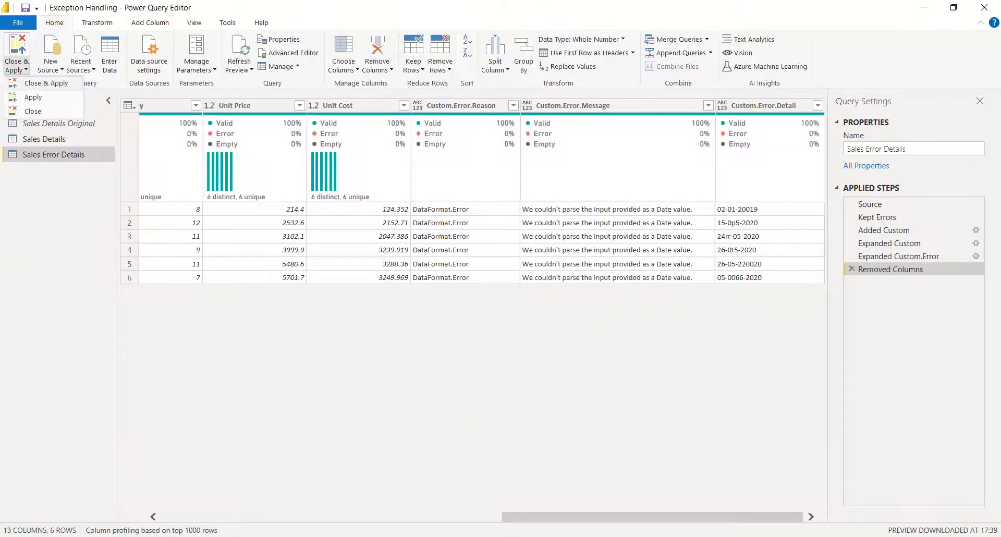
pyautogui.click(46, 83)
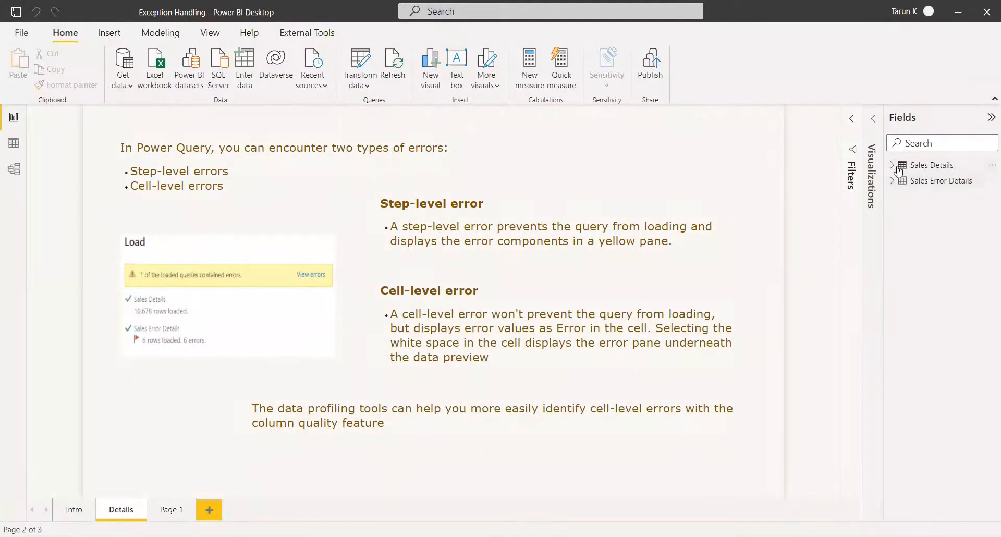
# Show the data model and lengthen the Sales Details and Sales Error Details table cards to reveal all their fields.
pyautogui.moveTo(903, 192)
pyautogui.click(20, 175)
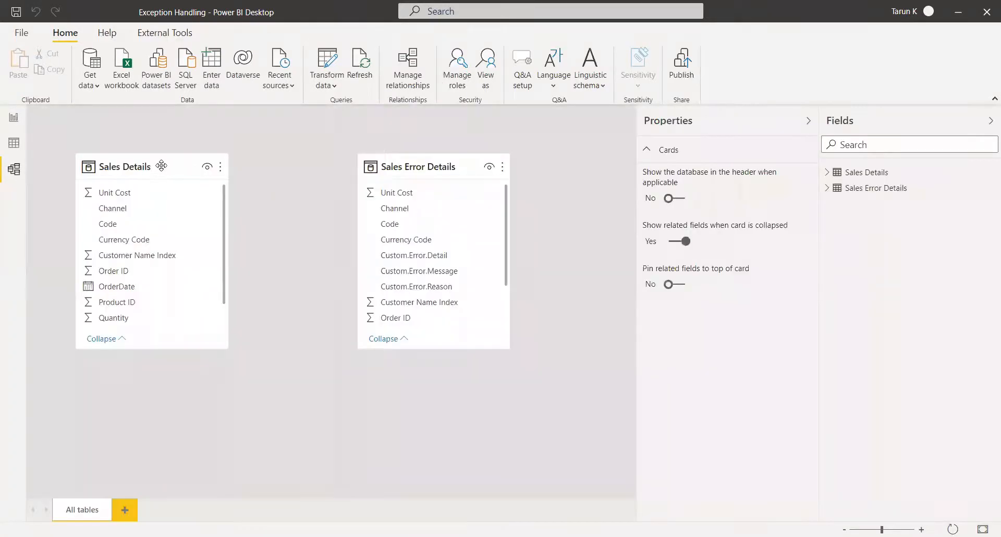
pyautogui.moveTo(150, 347); pyautogui.dragTo(149, 431)
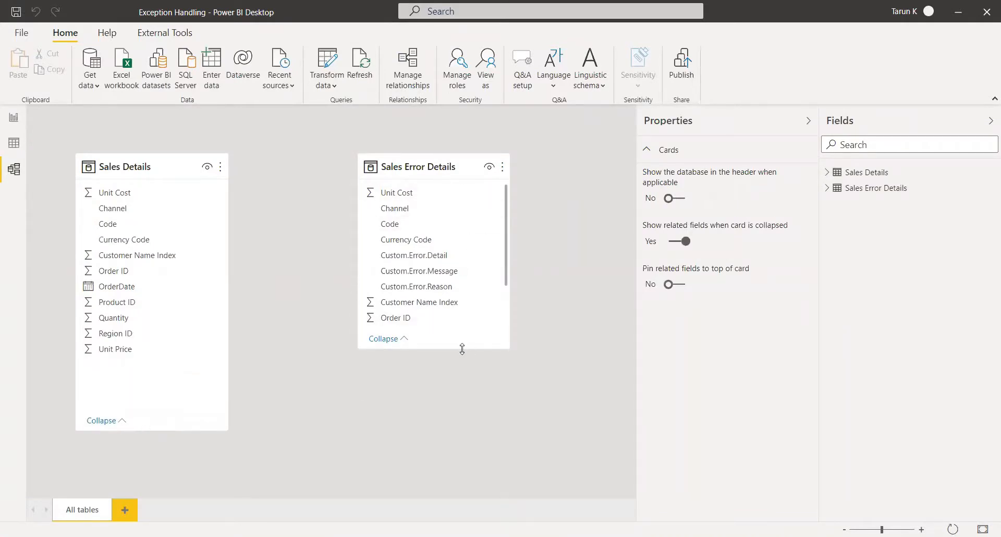
pyautogui.moveTo(462, 349); pyautogui.dragTo(461, 456)
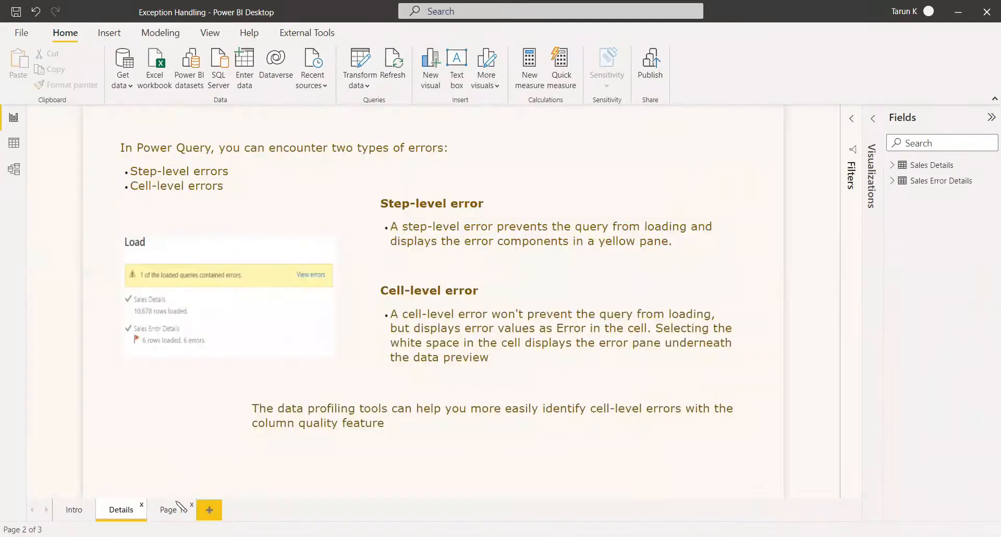
# Add a multi-row card to Page 1 with Unit Price and the count of Order ID from Sales Details.
pyautogui.click(173, 511)
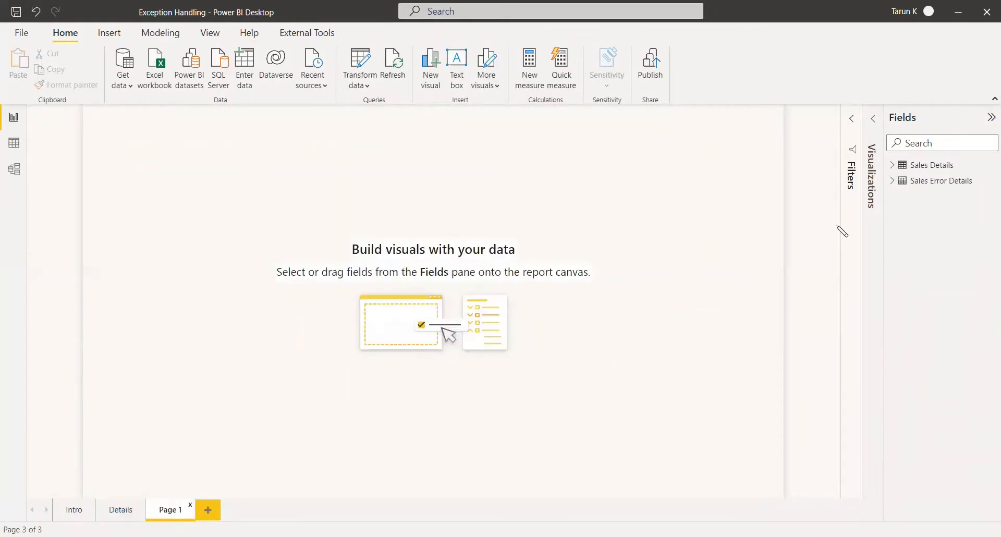
pyautogui.click(894, 165)
pyautogui.click(872, 178)
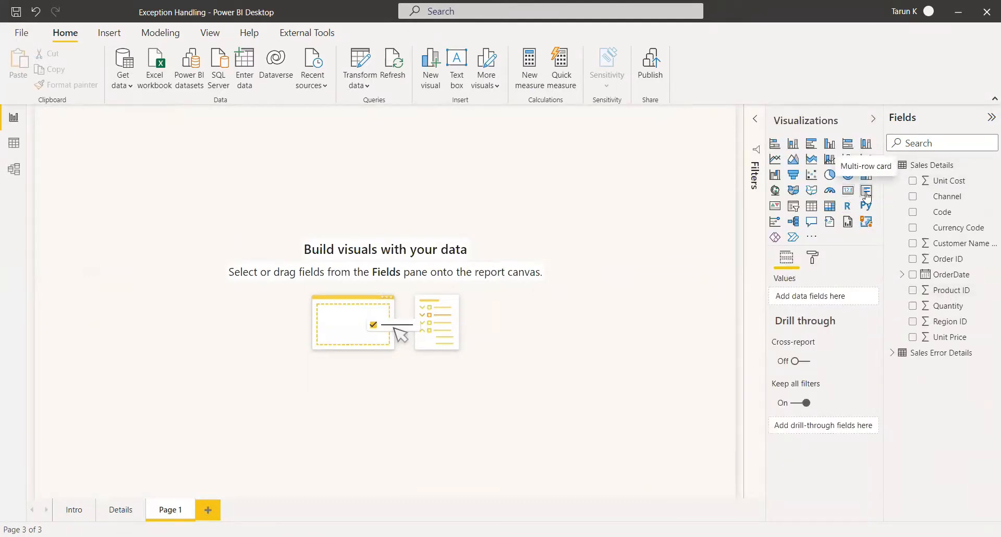
pyautogui.click(866, 194)
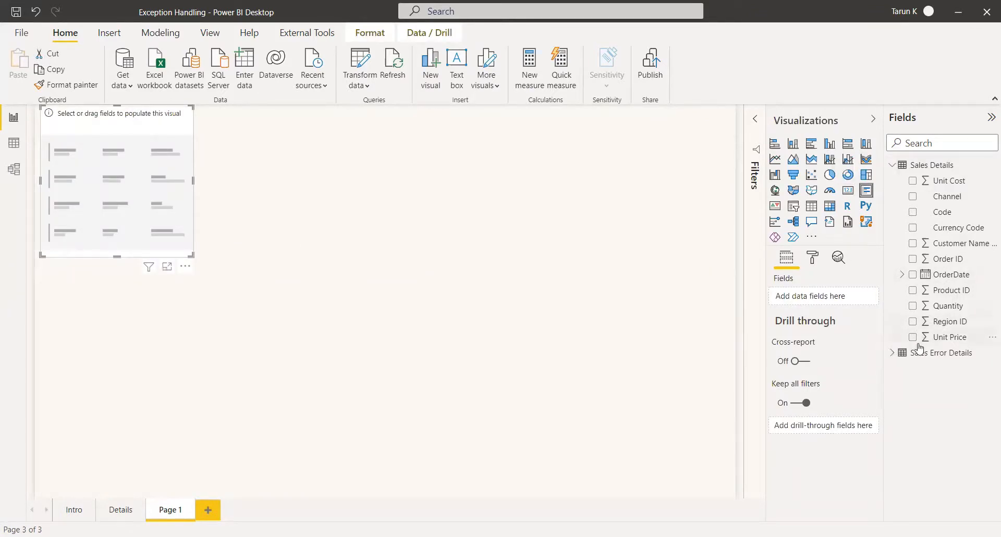
pyautogui.click(912, 339)
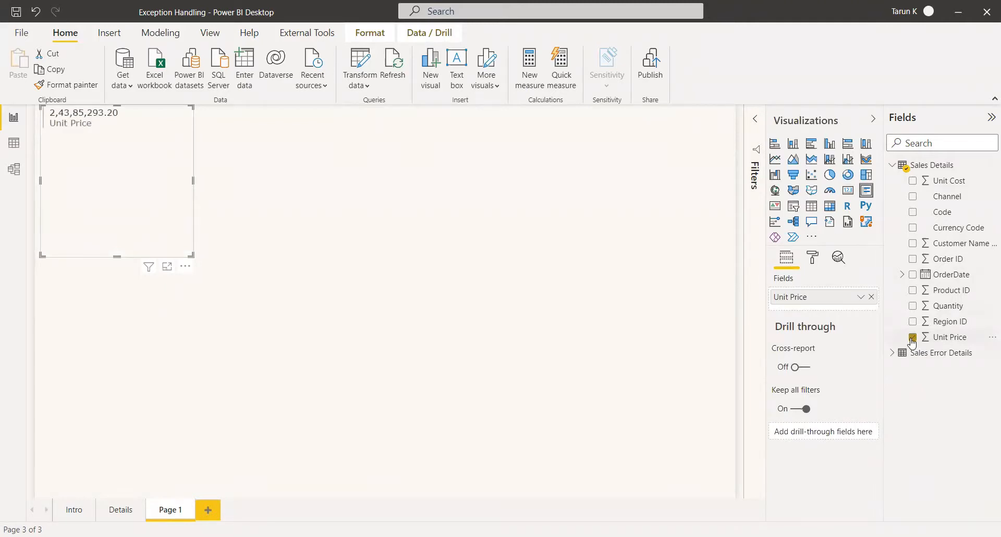
pyautogui.click(912, 259)
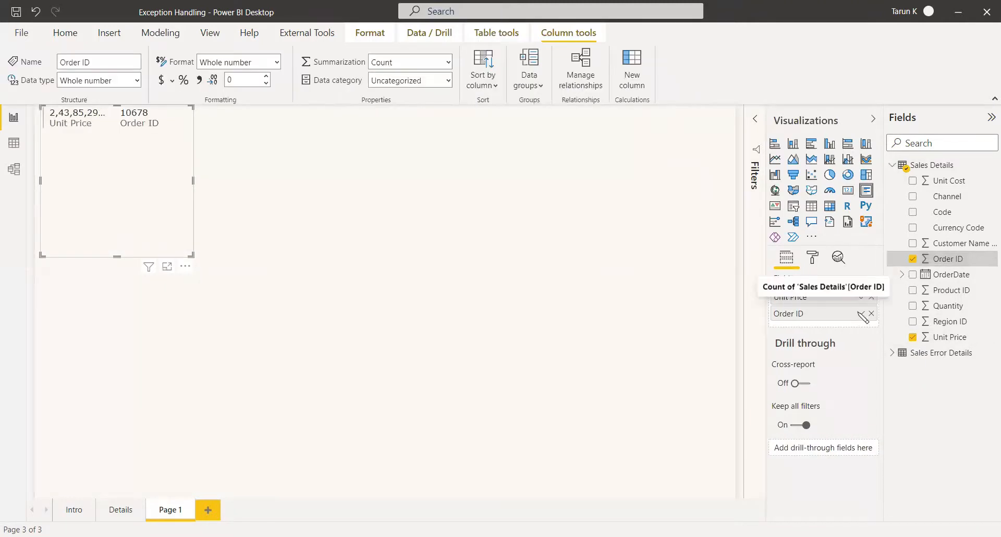
pyautogui.click(860, 313)
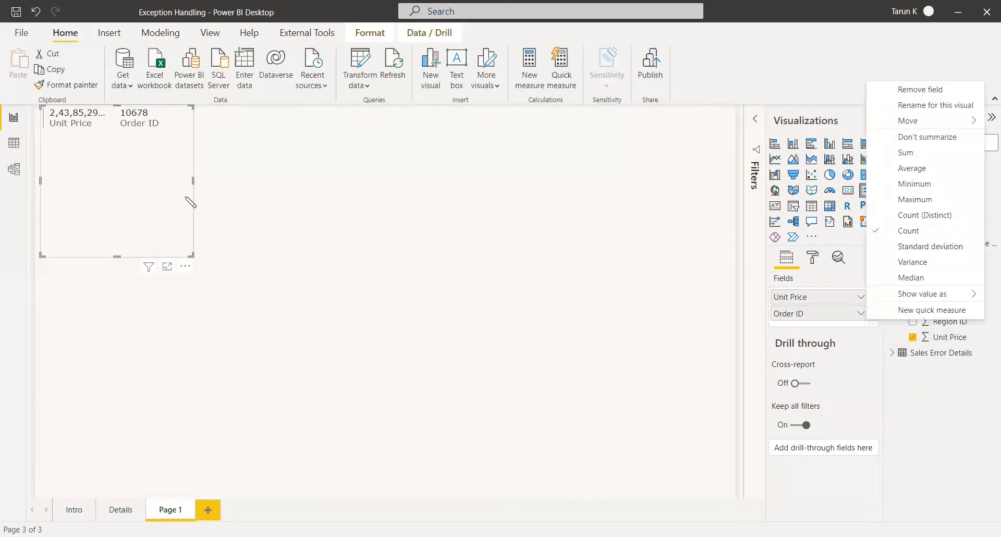
pyautogui.click(128, 267)
# Add a card below the multi-row card with the count of Order ID from Sales Error Details.
pyautogui.click(892, 353)
pyautogui.scroll(-1, 947, 407)
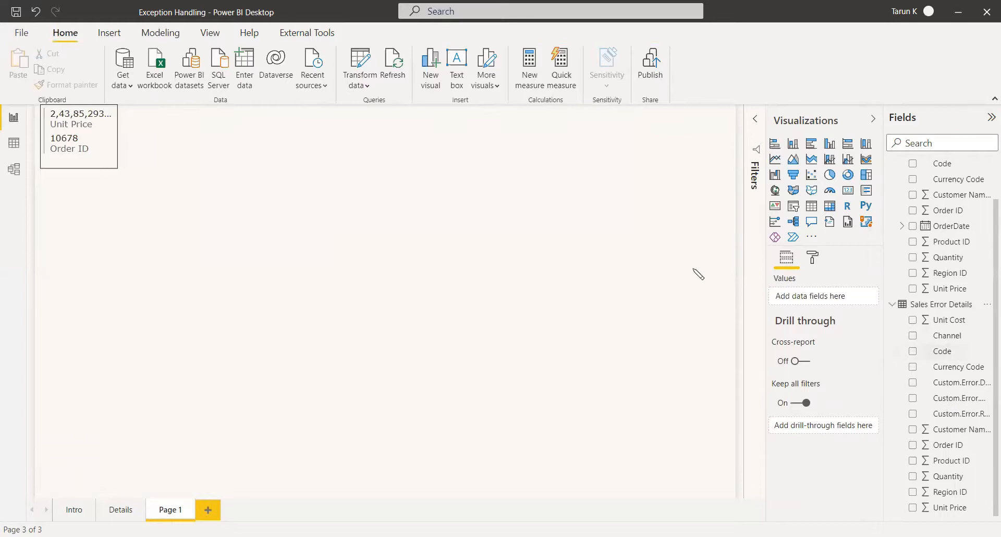
pyautogui.click(849, 193)
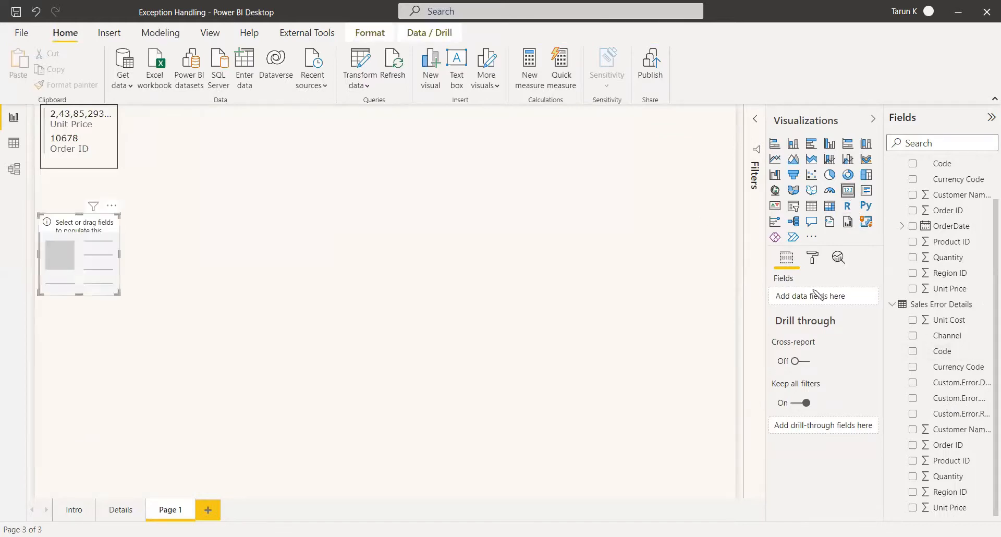
pyautogui.click(913, 445)
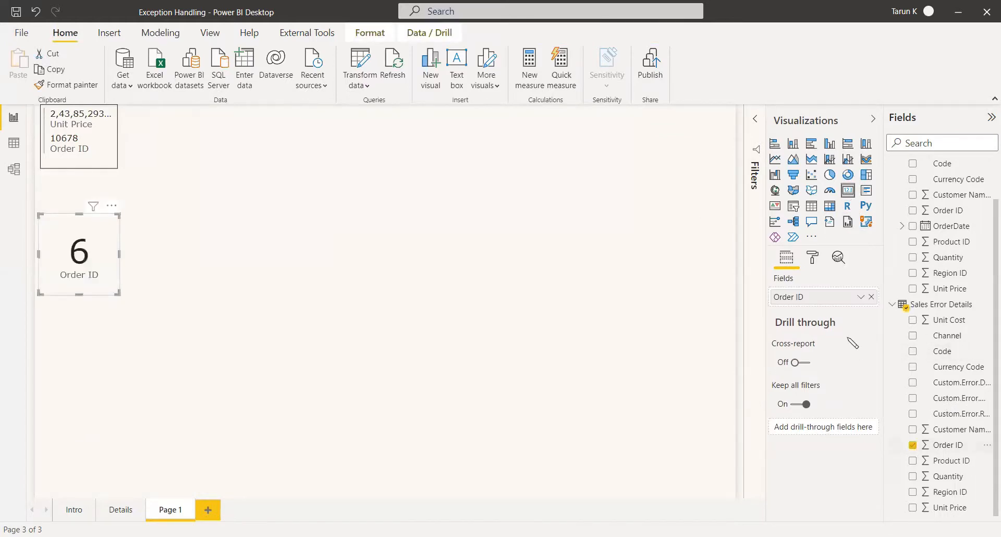
pyautogui.click(861, 297)
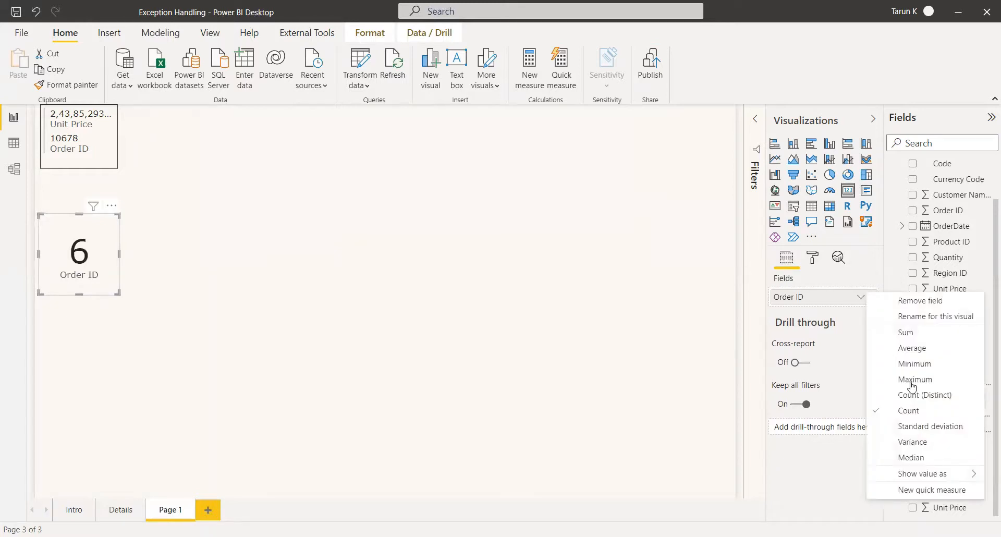
pyautogui.click(99, 278)
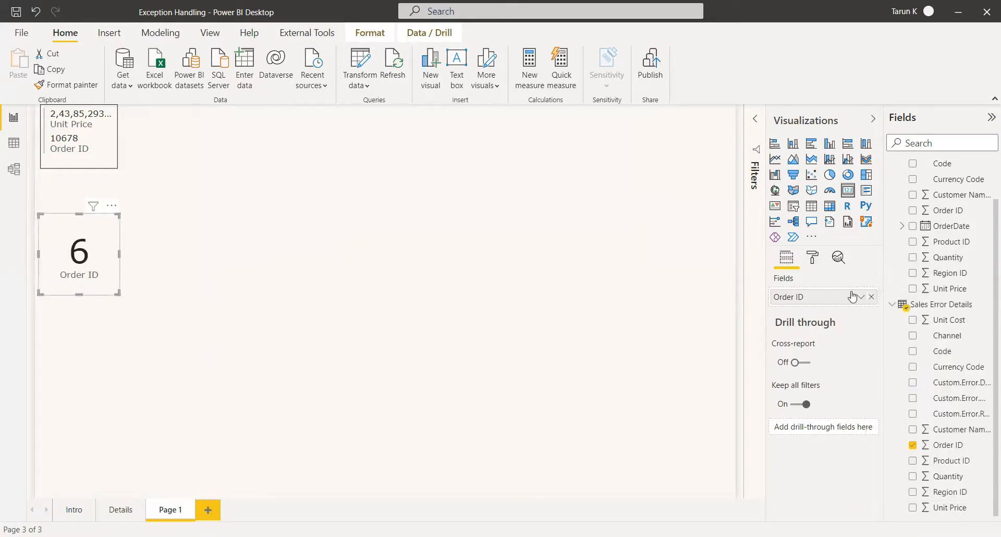
# Turn on the title of the Sales Error Details card and set its text to Count of Errors.
pyautogui.click(816, 261)
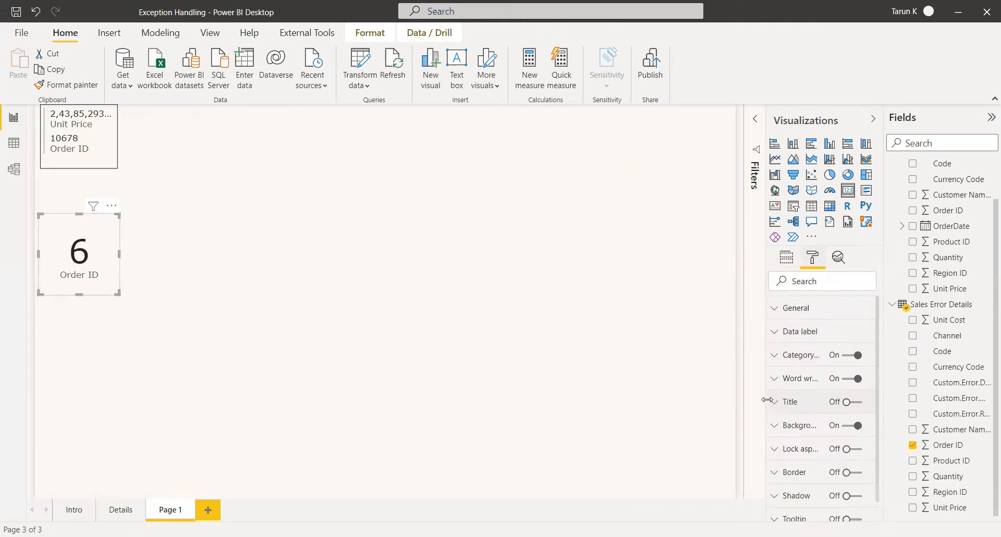
pyautogui.click(858, 402)
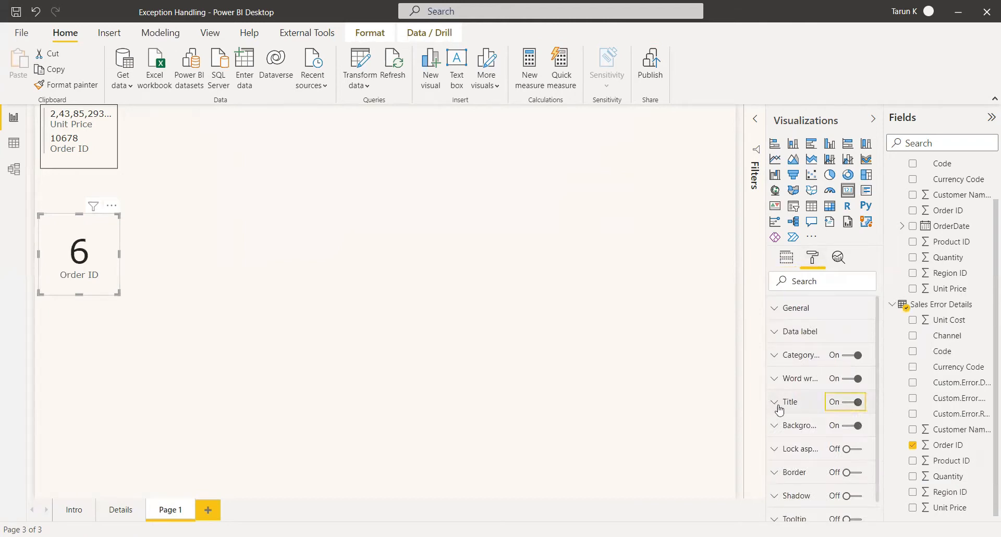
pyautogui.click(787, 411)
pyautogui.click(803, 441)
pyautogui.write('Count of ')
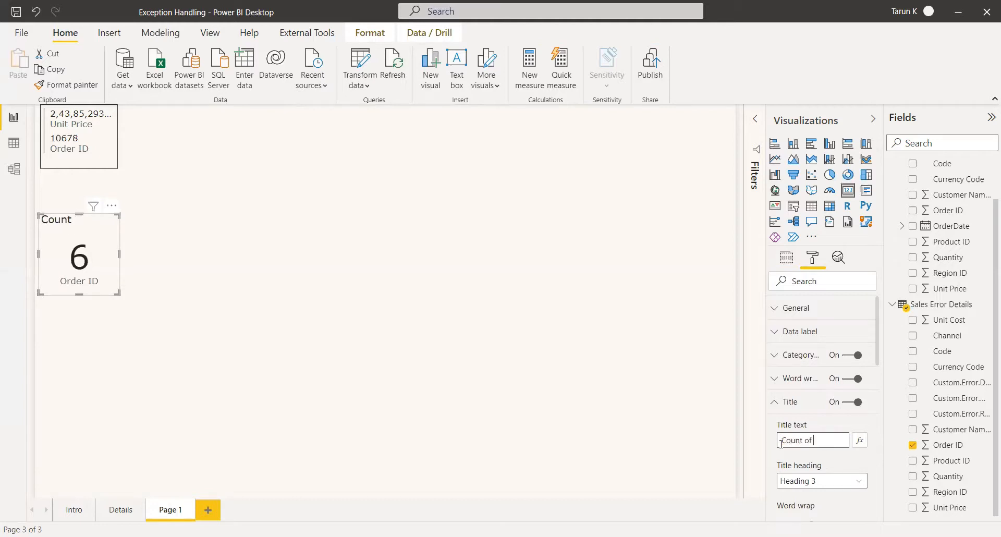
pyautogui.write('Errors')
pyautogui.click(157, 323)
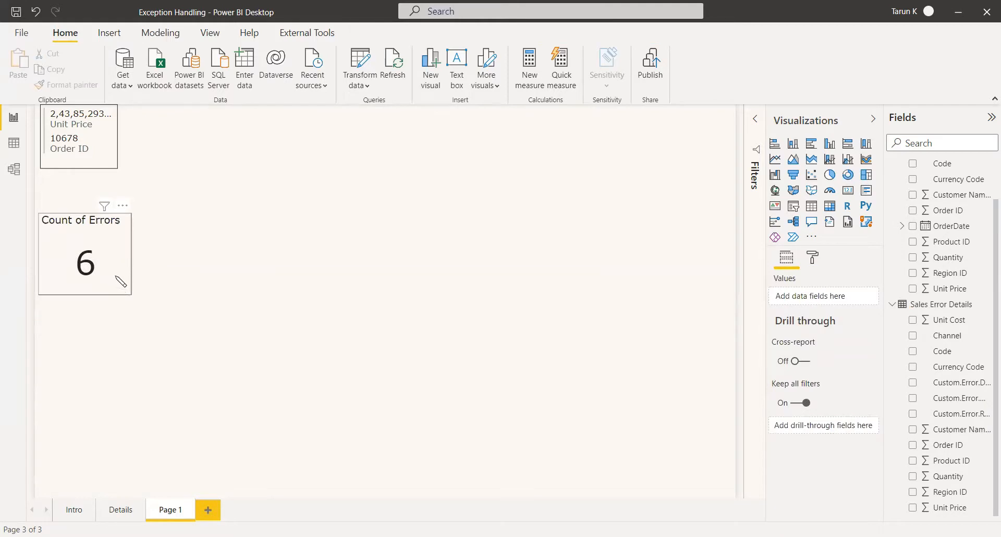
# Add a table with Custom.Error.Message, Custom.Error.Detail and Custom.Error.Reason from Sales Error Details, and enlarge it to fit all columns.
pyautogui.click(812, 207)
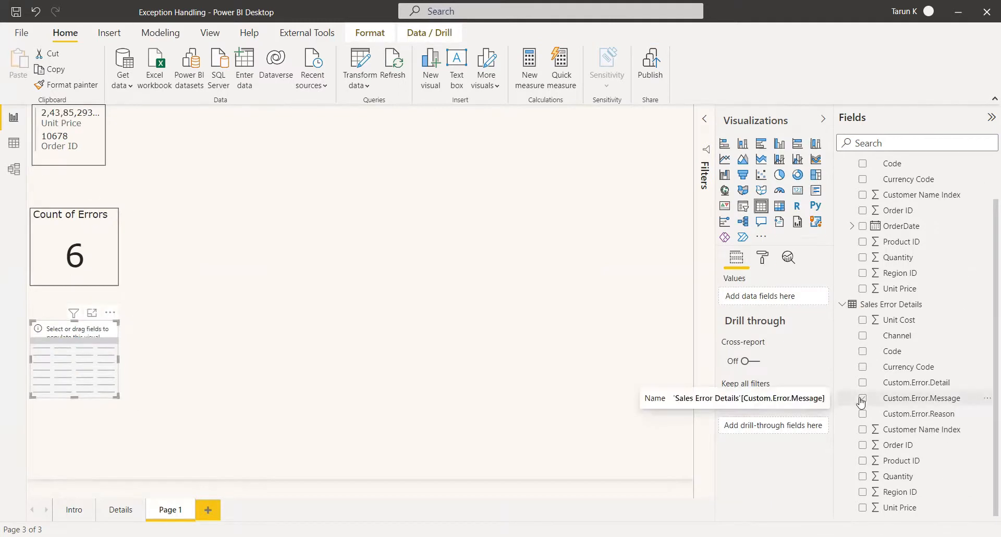
pyautogui.click(861, 398)
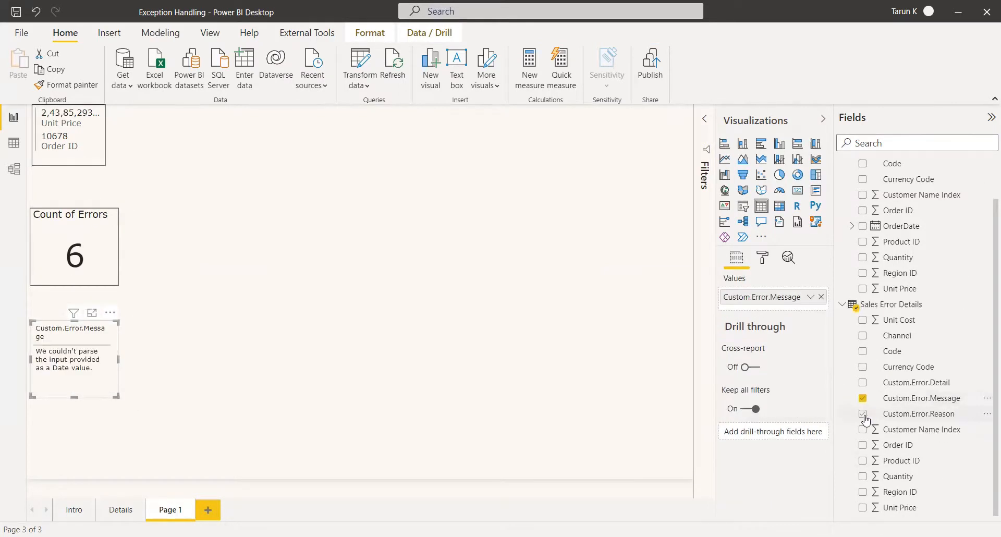
pyautogui.click(863, 382)
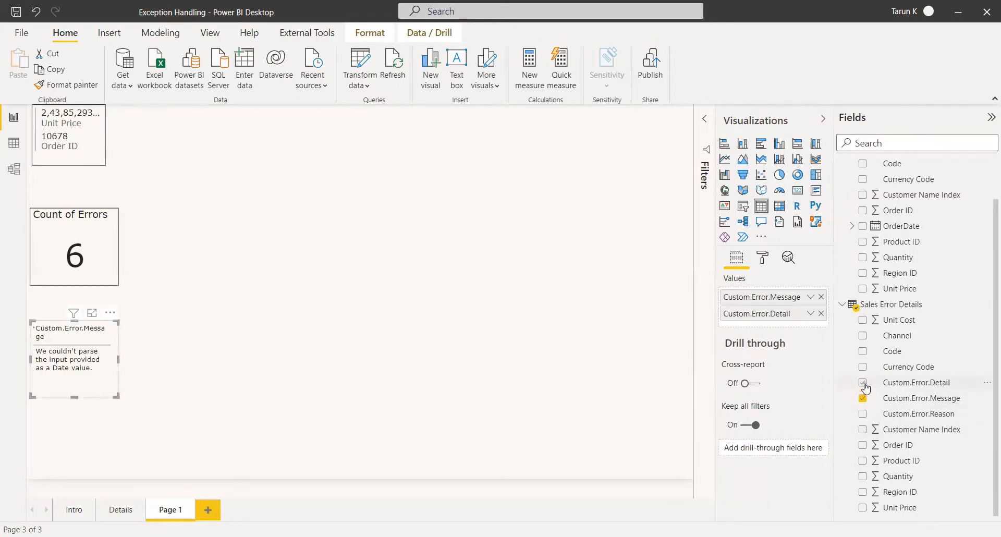
pyautogui.click(863, 414)
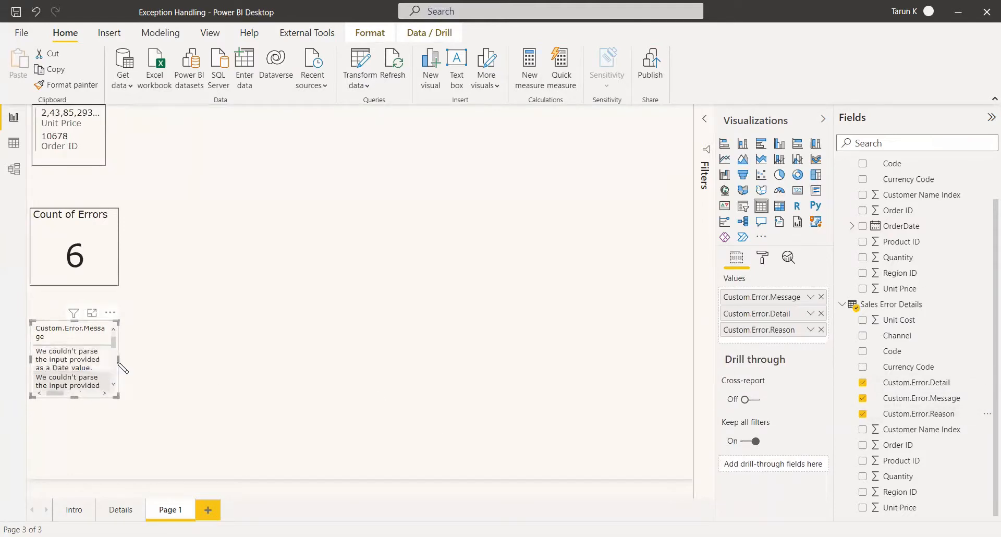
pyautogui.moveTo(115, 396); pyautogui.dragTo(368, 483)
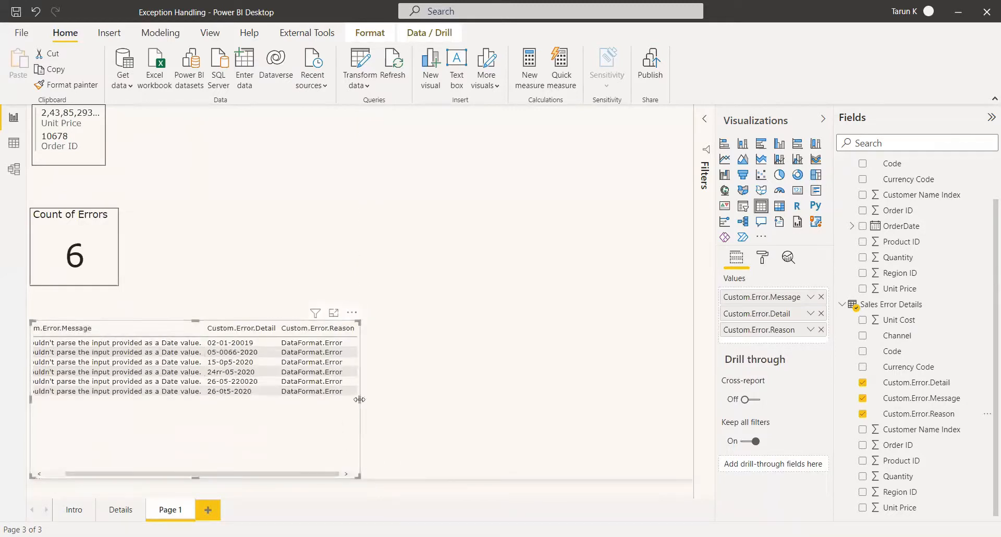
pyautogui.moveTo(360, 399); pyautogui.dragTo(506, 399)
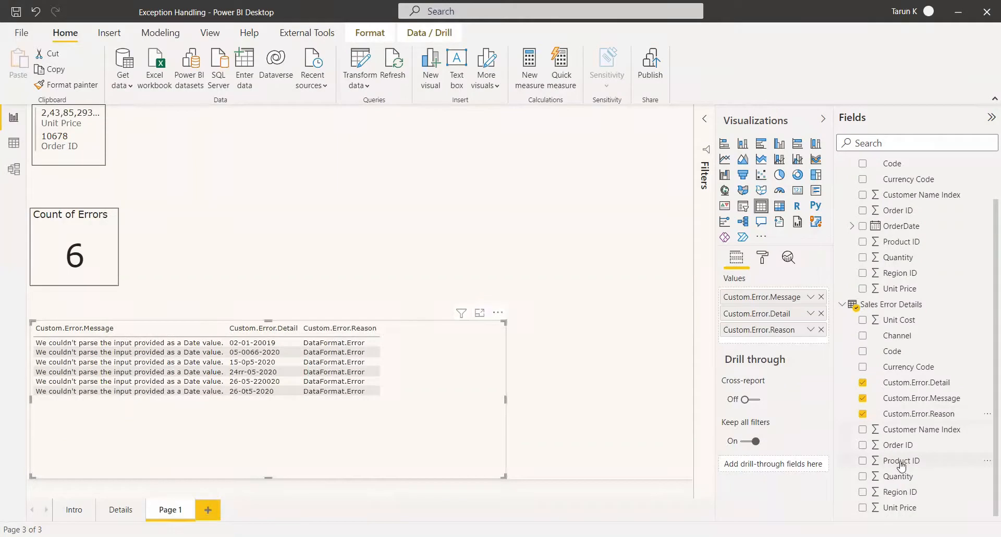
# Add Order ID from Sales Error Details to the error table and set it to Don't summarize.
pyautogui.click(863, 445)
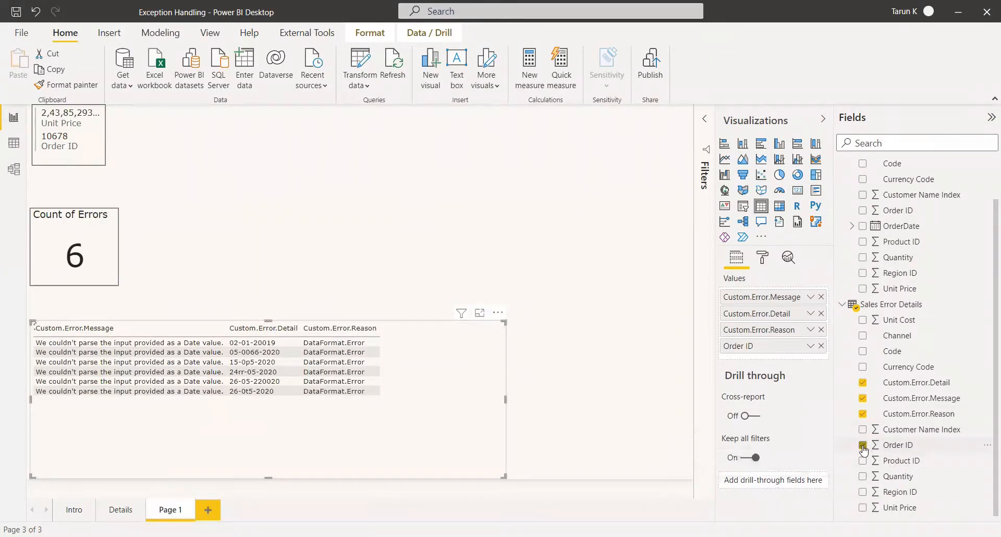
pyautogui.click(811, 346)
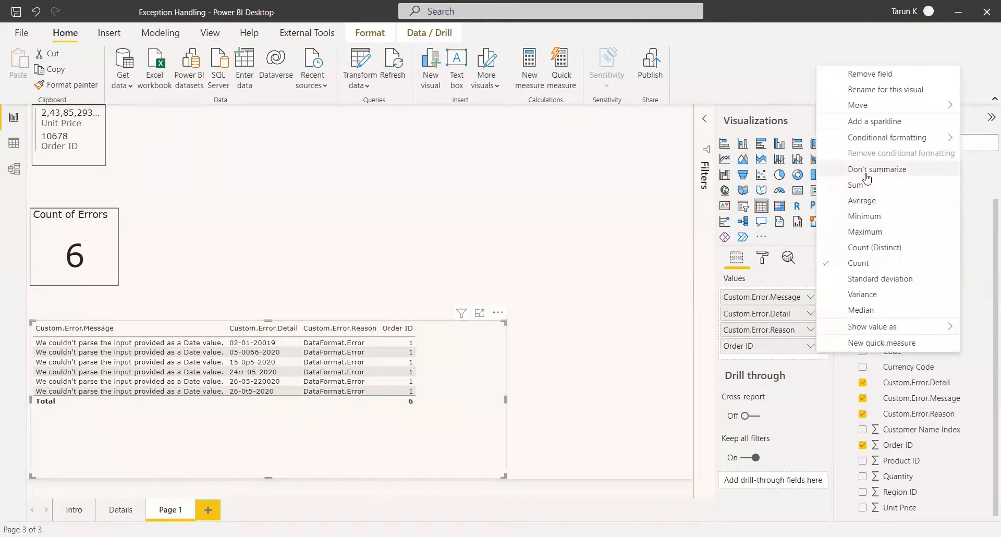
pyautogui.press('Escape')
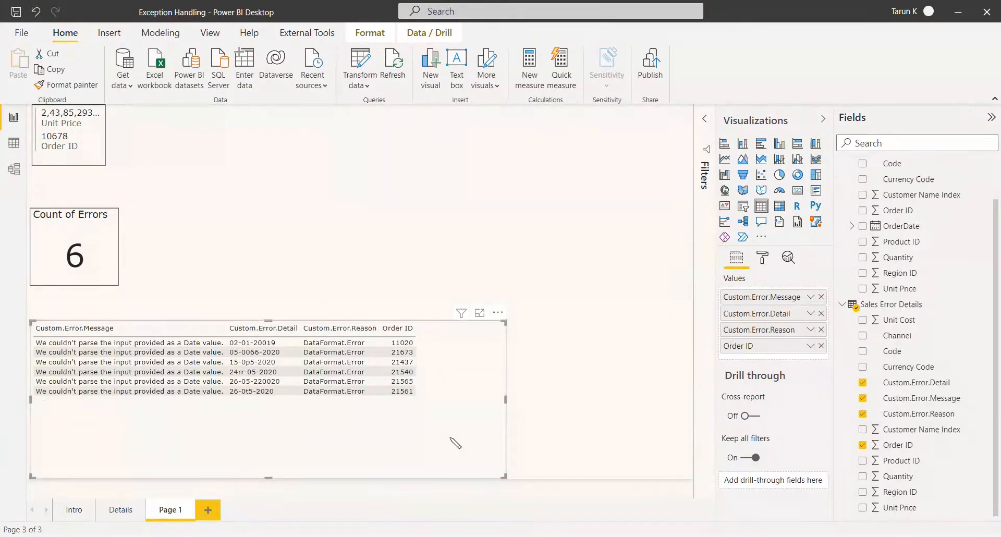